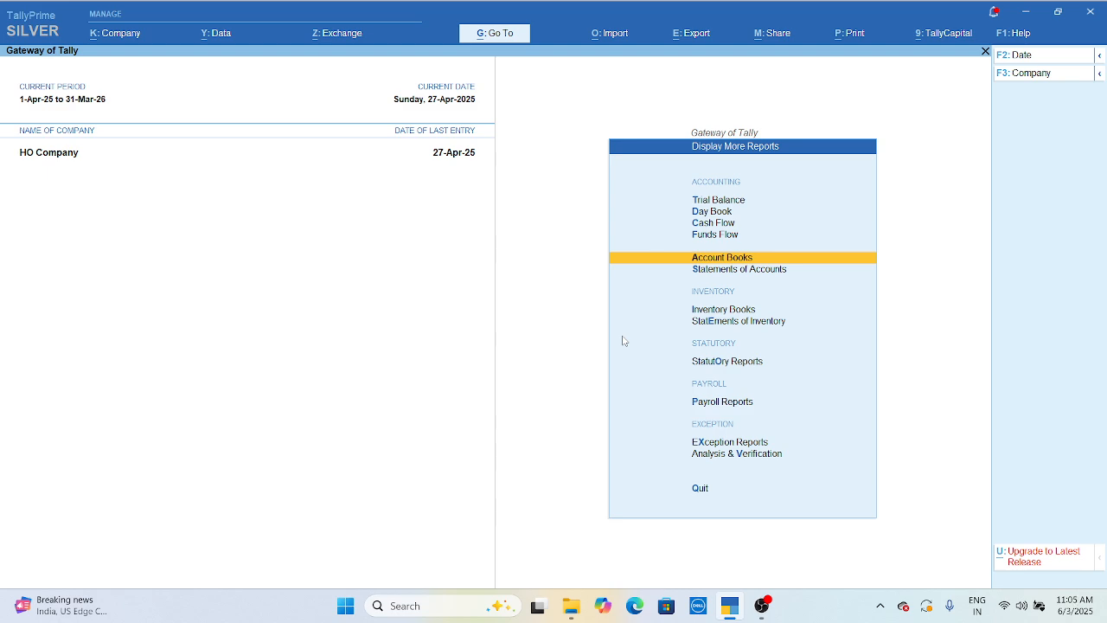
# Open the April voucher list of the Sales Register from the account books.
pyautogui.press('Return')
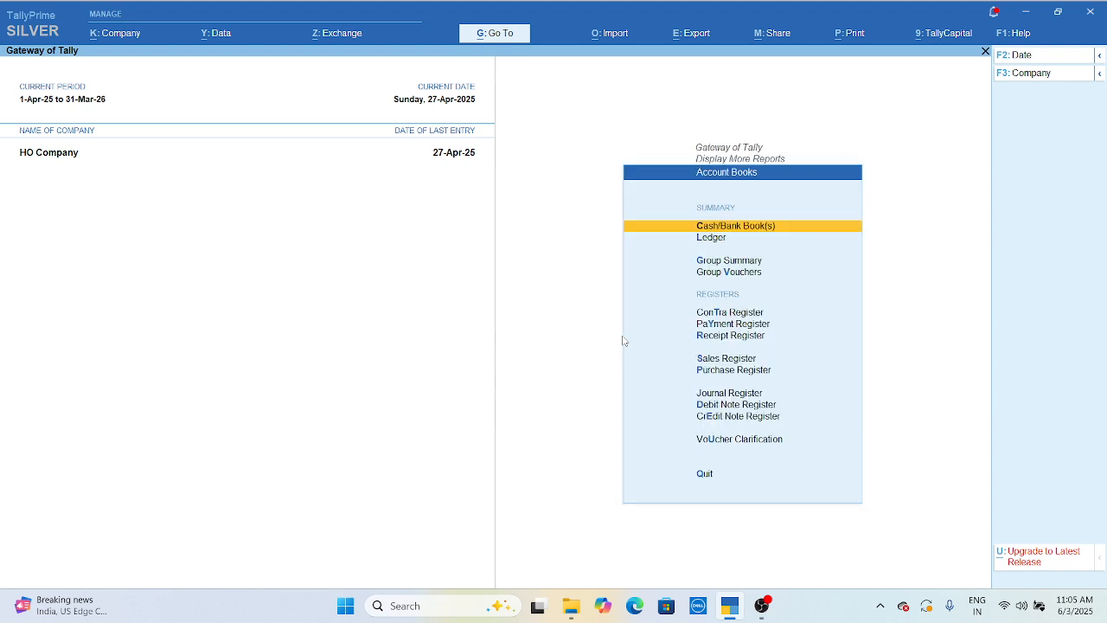
pyautogui.press('Down')
pyautogui.press('Down')
pyautogui.press('Down')
pyautogui.press('Down')
pyautogui.press('Down')
pyautogui.press('Down')
pyautogui.press('Down')
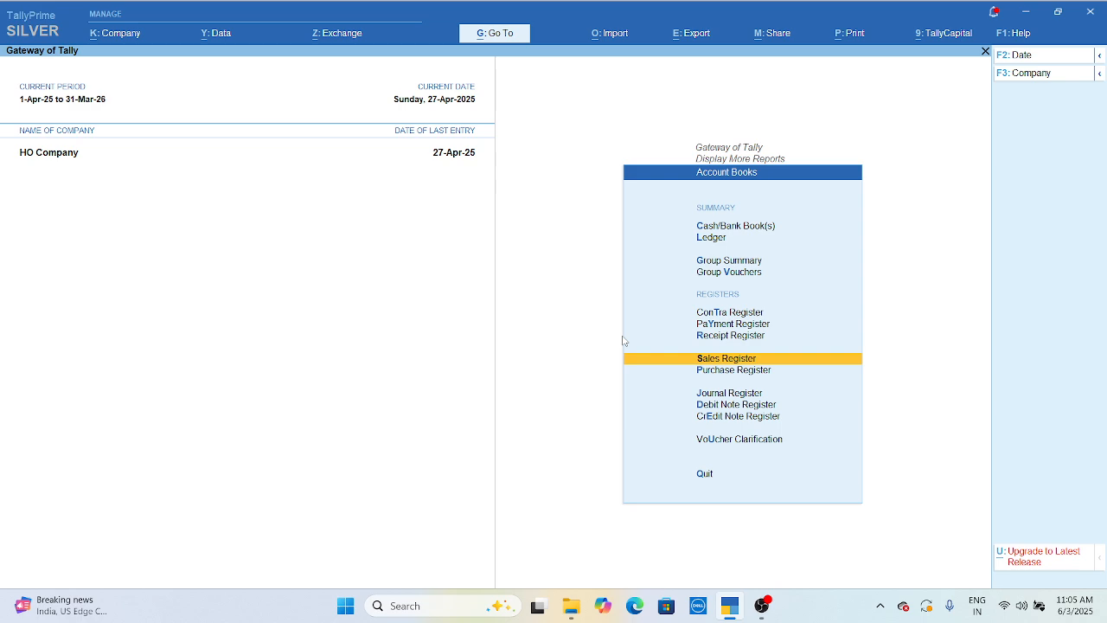
pyautogui.press('Return')
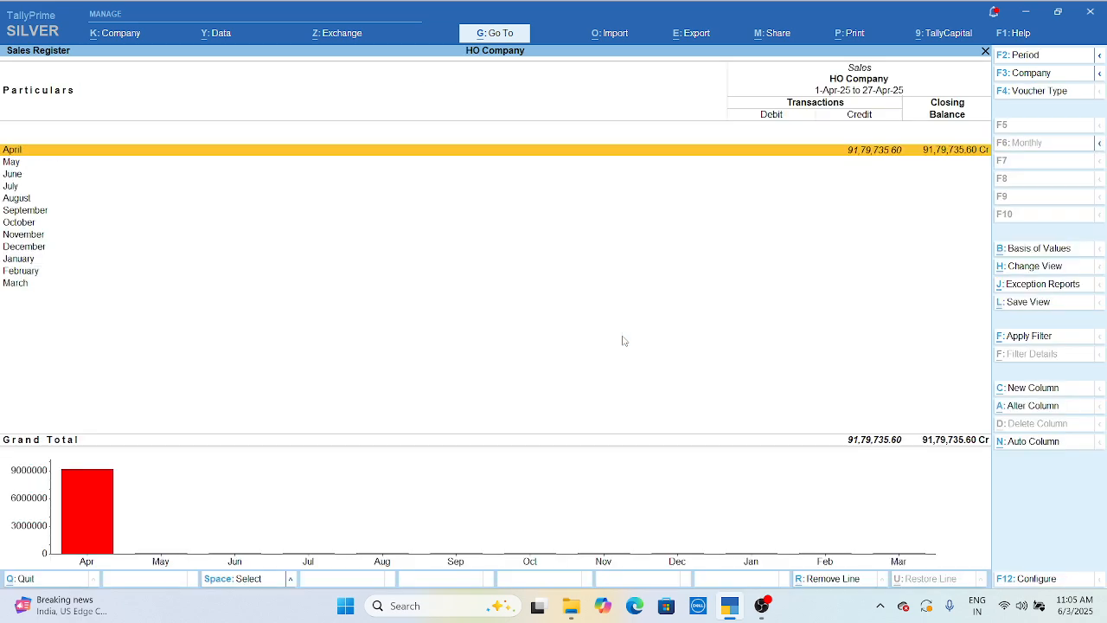
pyautogui.press('Return')
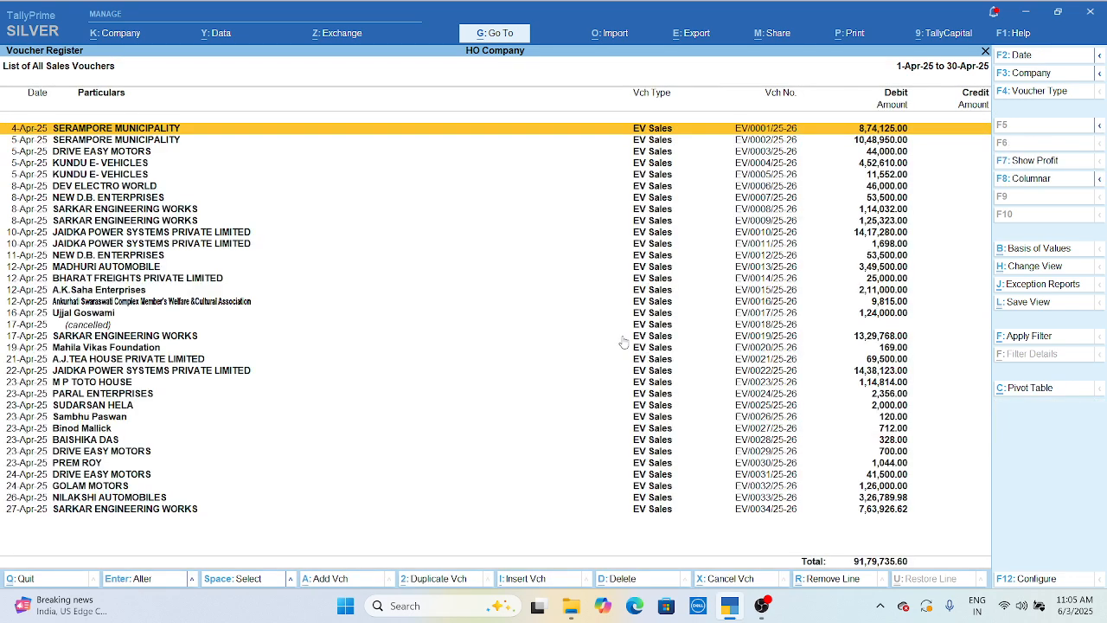
# Open the export configuration for the current voucher list and expand it to the full set of options.
pyautogui.click(691, 42)
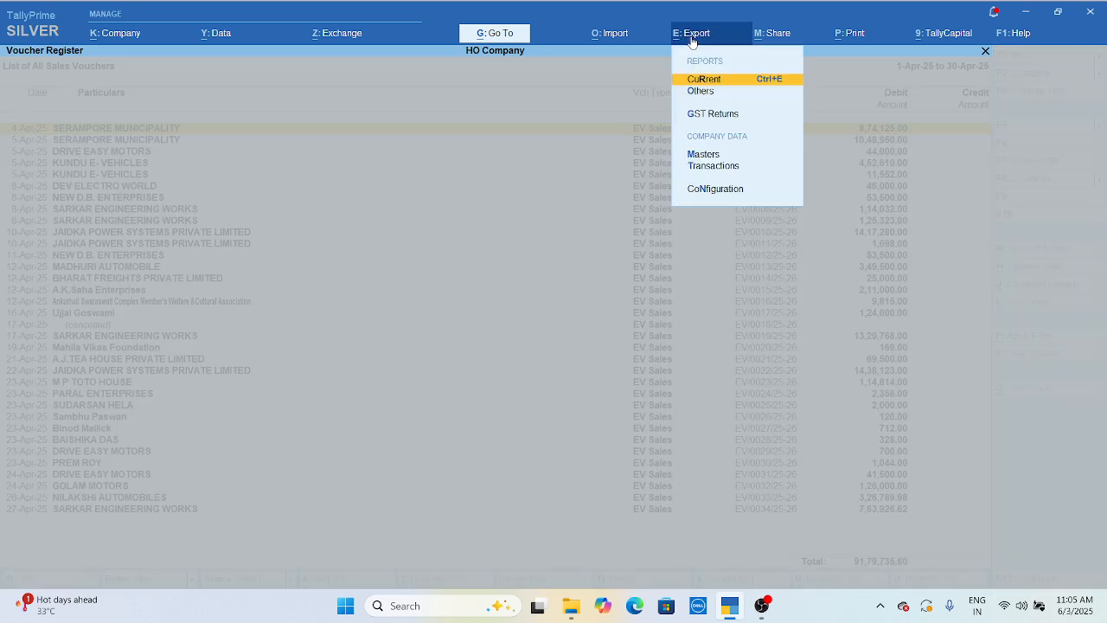
pyautogui.press('Return')
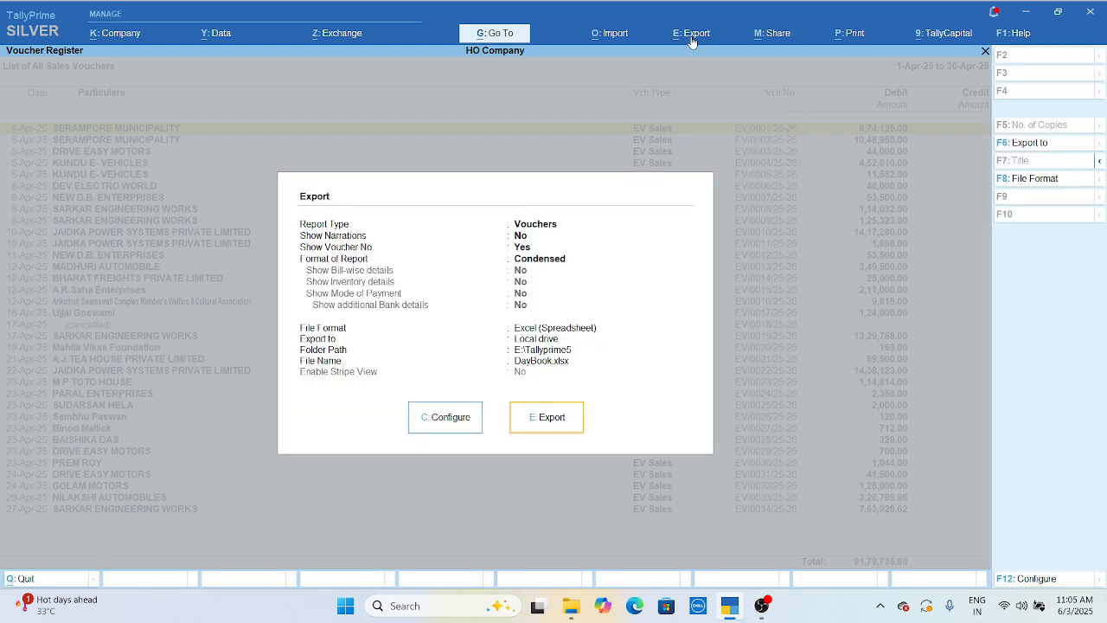
pyautogui.click(442, 419)
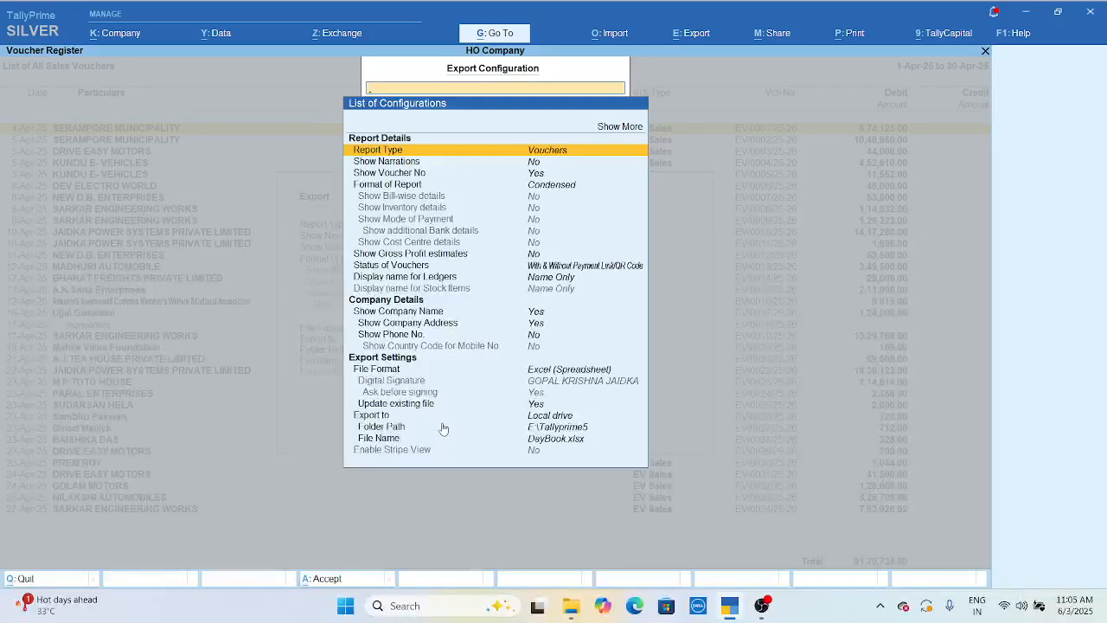
pyautogui.press('Up')
pyautogui.press('Up')
pyautogui.press('Return')
pyautogui.press('Down')
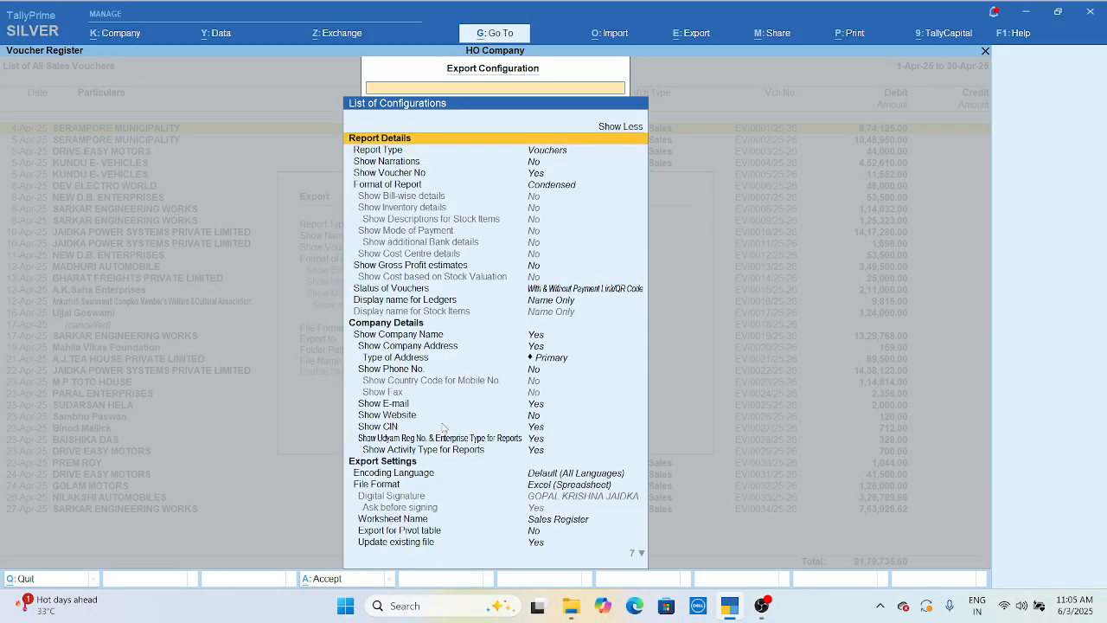
# Set Export for Pivot table to Yes in the export settings.
pyautogui.press('Down')
pyautogui.press('Down')
pyautogui.press('Down')
pyautogui.press('Down')
pyautogui.press('Down')
pyautogui.press('Down')
pyautogui.press('Down')
pyautogui.press('Down')
pyautogui.press('Down')
pyautogui.press('Down')
pyautogui.press('Down')
pyautogui.press('Down')
pyautogui.press('Down')
pyautogui.press('Down')
pyautogui.press('Down')
pyautogui.press('Down')
pyautogui.press('Down')
pyautogui.press('Down')
pyautogui.press('Up')
pyautogui.press('Down')
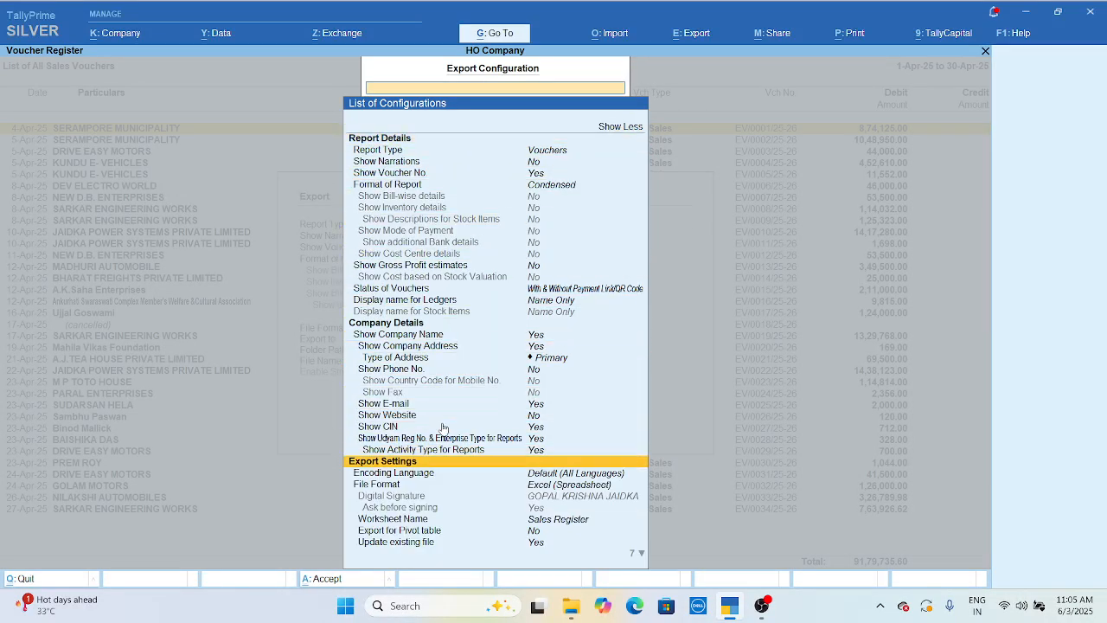
pyautogui.press('Down')
pyautogui.press('Down')
pyautogui.press('Down')
pyautogui.press('Down')
pyautogui.press('Down')
pyautogui.press('Down')
pyautogui.press('Down')
pyautogui.press('Down')
pyautogui.press('Down')
pyautogui.press('Down')
pyautogui.press('Down')
pyautogui.press('Down')
pyautogui.press('Up')
pyautogui.press('Up')
pyautogui.press('Up')
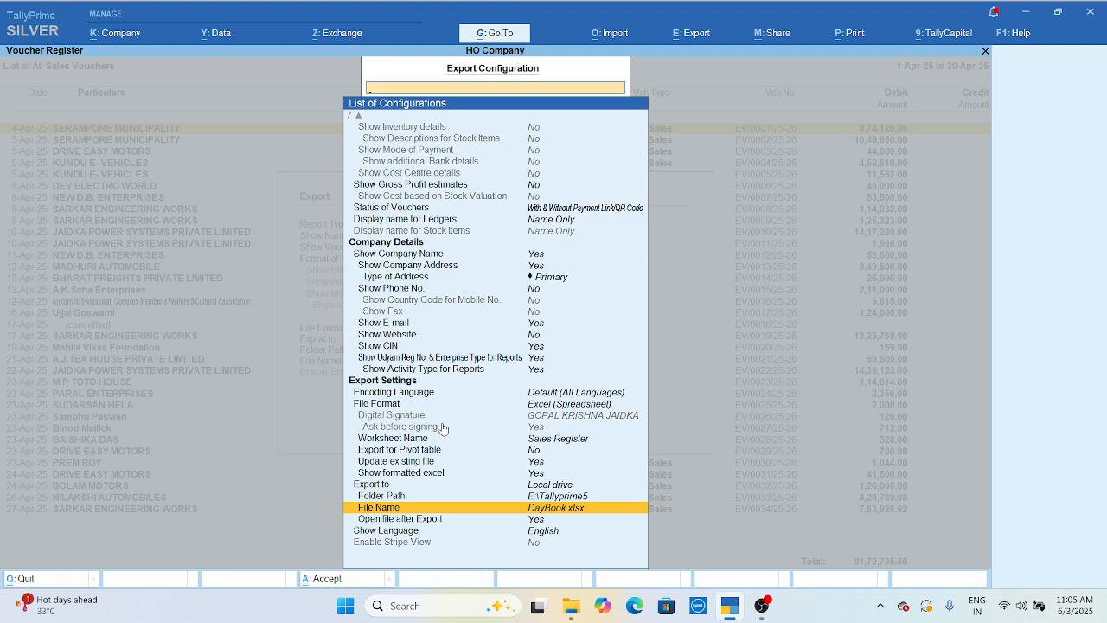
pyautogui.press('Up')
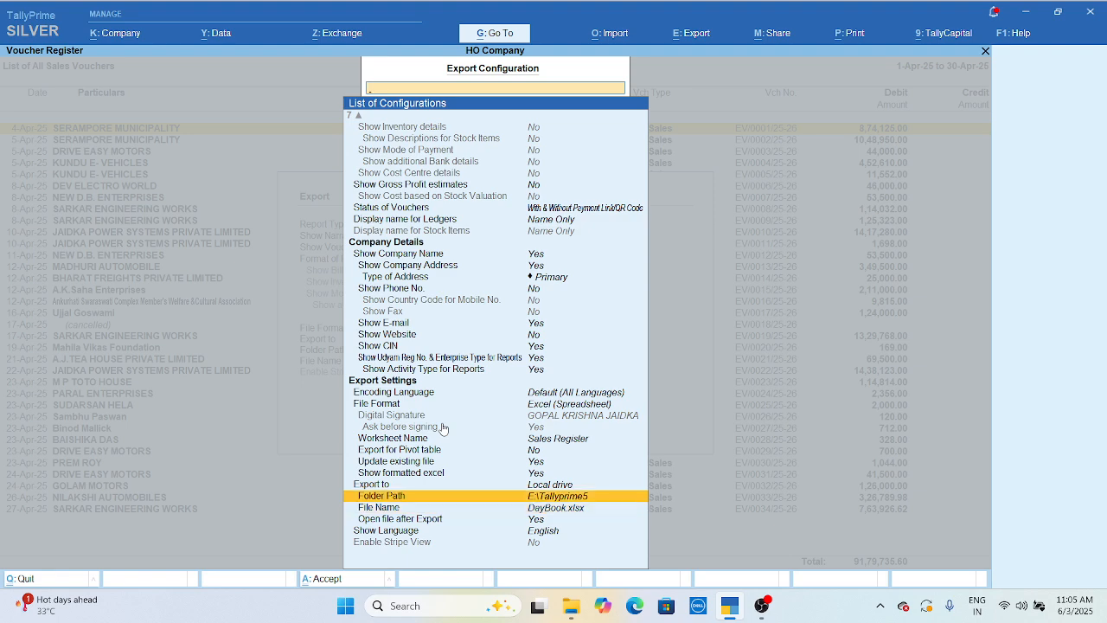
pyautogui.press('Down')
pyautogui.press('Down')
pyautogui.press('Down')
pyautogui.press('Down')
pyautogui.press('Up')
pyautogui.press('Up')
pyautogui.press('Up')
pyautogui.press('Up')
pyautogui.press('Up')
pyautogui.press('Up')
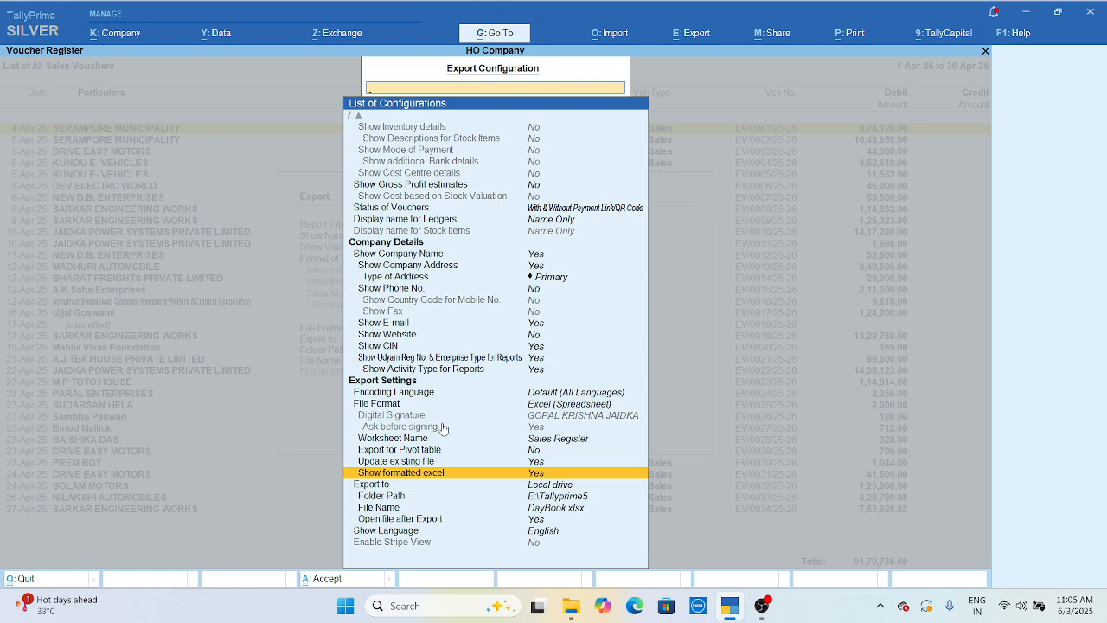
pyautogui.press('Up')
pyautogui.press('Up')
pyautogui.press('Up')
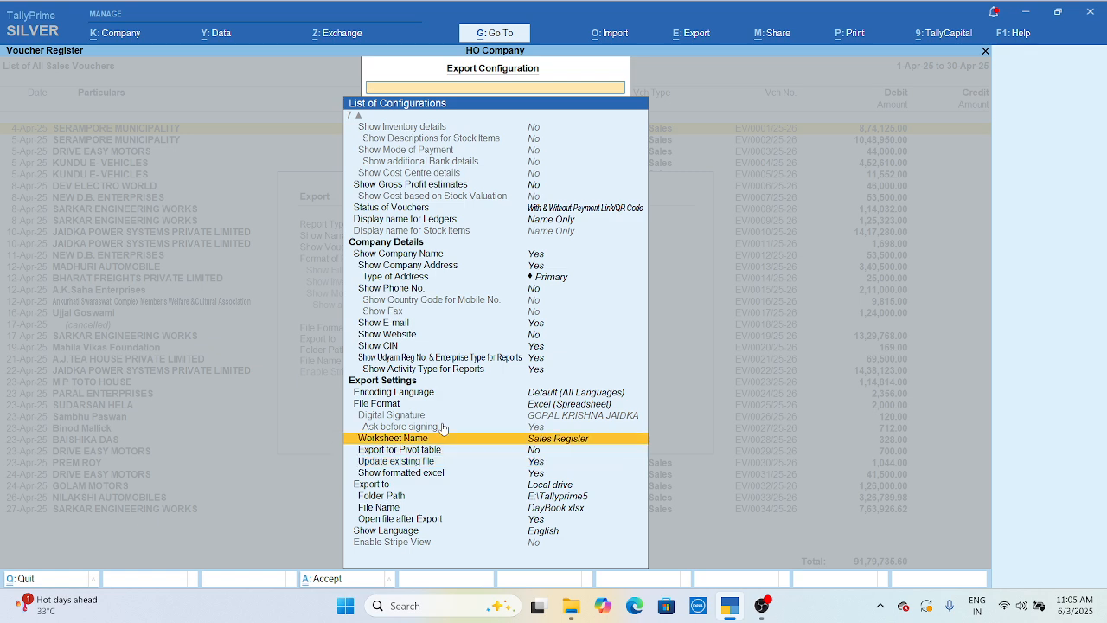
pyautogui.press('Down')
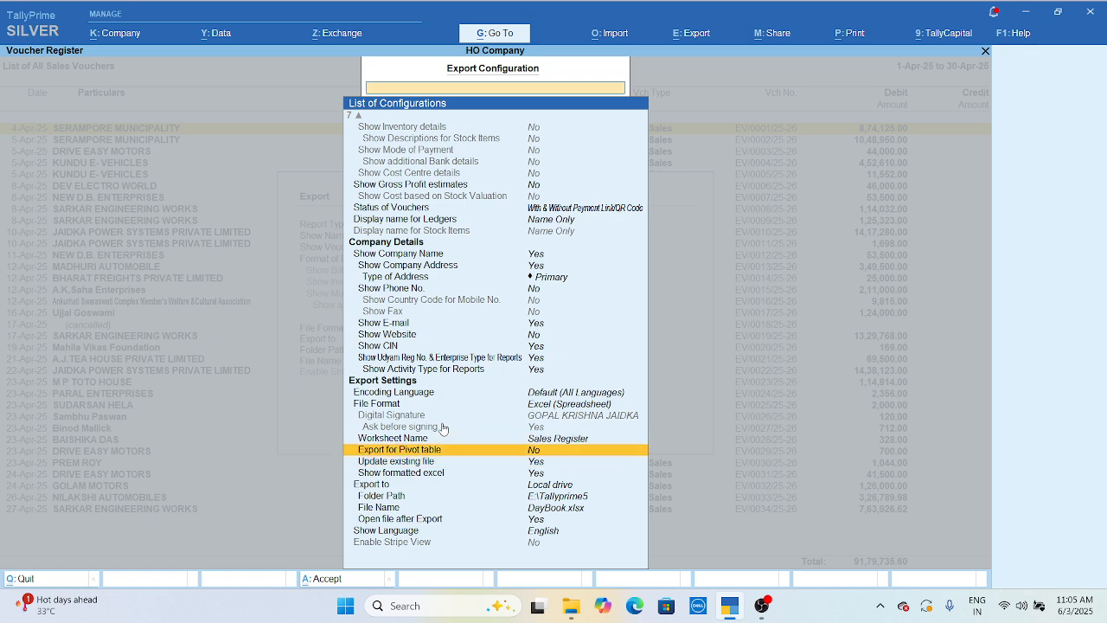
pyautogui.press('Return')
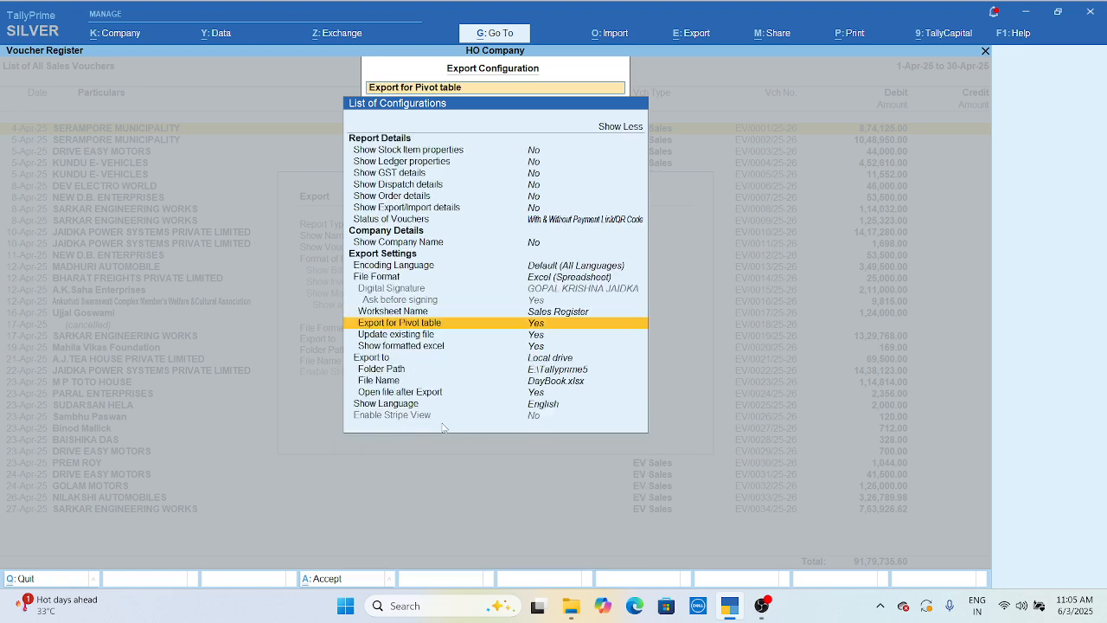
# Review the pivot table export options, including stock item, ledger, GST, dispatch and order details.
pyautogui.press('Up')
pyautogui.press('Up')
pyautogui.press('Up')
pyautogui.press('Up')
pyautogui.press('Up')
pyautogui.press('Up')
pyautogui.press('Up')
pyautogui.press('Up')
pyautogui.press('Up')
pyautogui.press('Up')
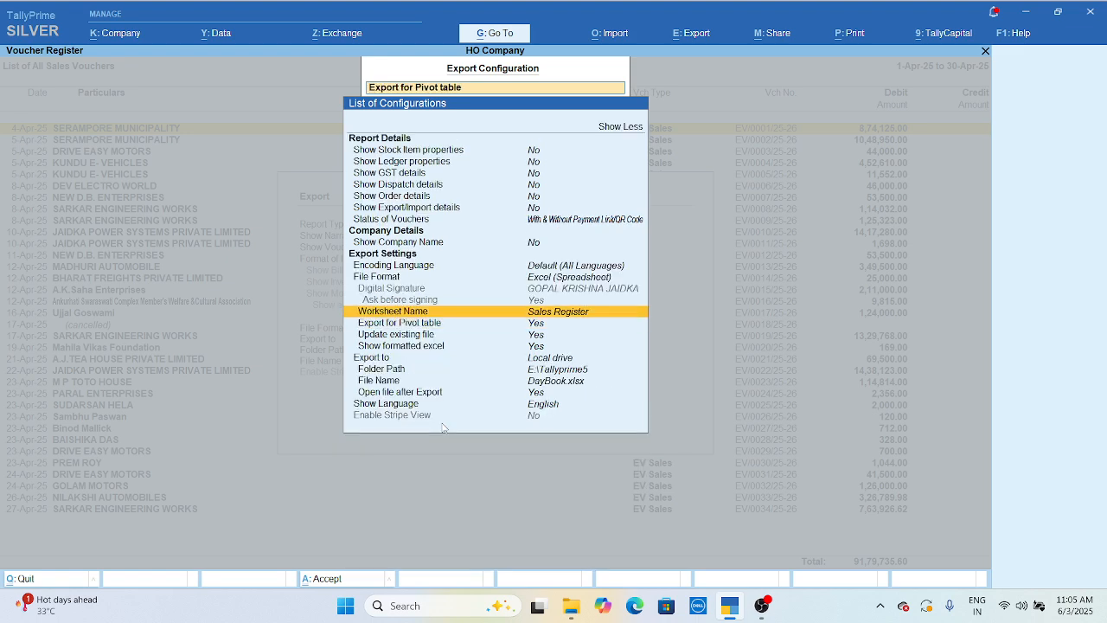
pyautogui.press('Up')
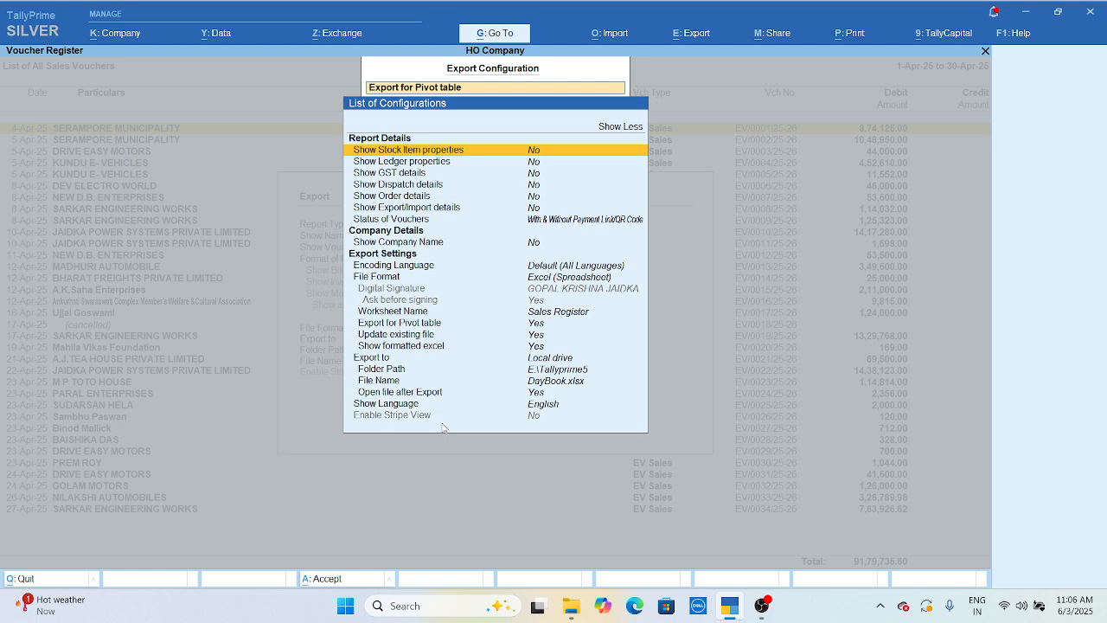
pyautogui.press('Down')
pyautogui.press('Down')
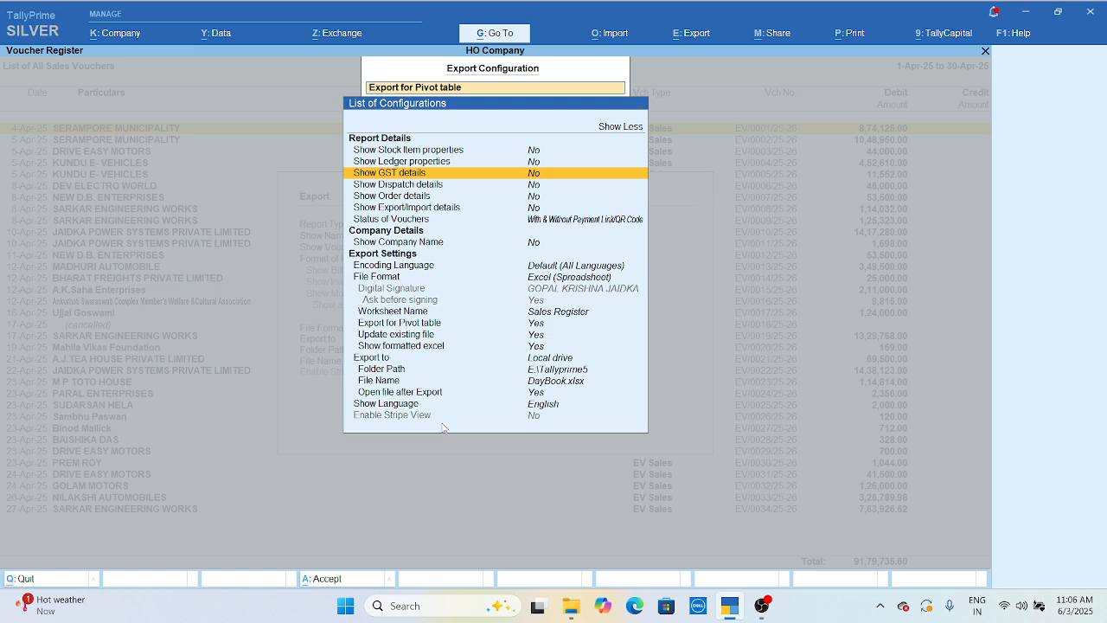
pyautogui.press('Down')
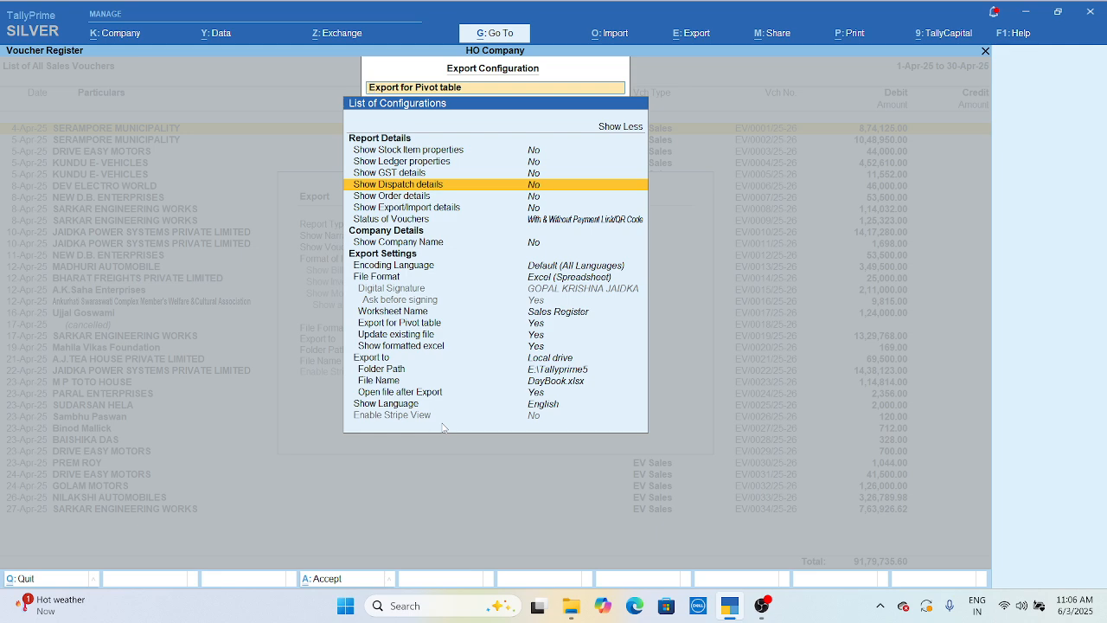
pyautogui.press('Down')
pyautogui.press('Down')
pyautogui.press('Down')
pyautogui.press('Down')
pyautogui.press('Down')
pyautogui.press('Down')
pyautogui.press('Down')
pyautogui.press('Down')
pyautogui.press('Down')
pyautogui.press('Down')
pyautogui.press('Down')
pyautogui.press('Down')
pyautogui.press('Down')
pyautogui.press('Down')
pyautogui.press('Down')
pyautogui.press('Down')
pyautogui.press('Down')
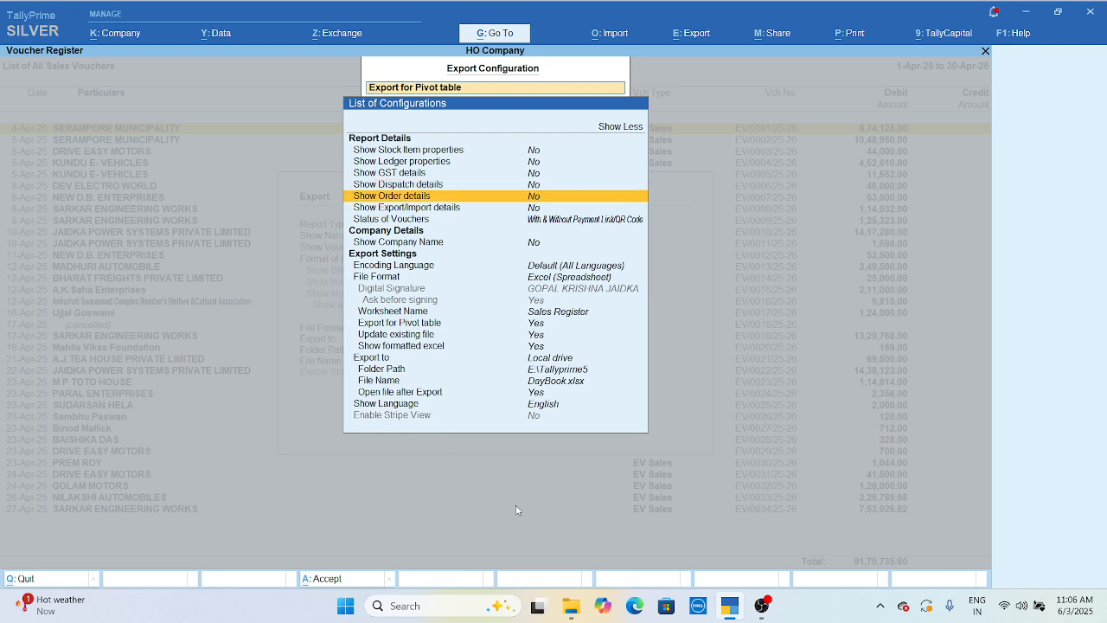
# Accept the export configuration and export the sales vouchers to the DayBook.xlsx spreadsheet.
pyautogui.hotkey('ctrl', 'a')
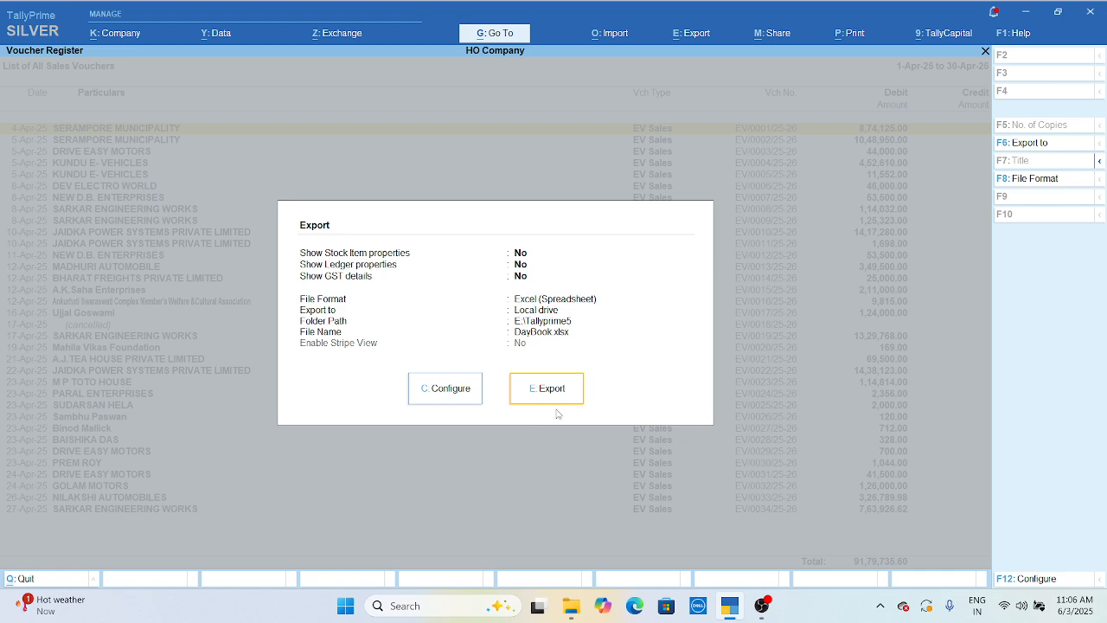
pyautogui.click(557, 395)
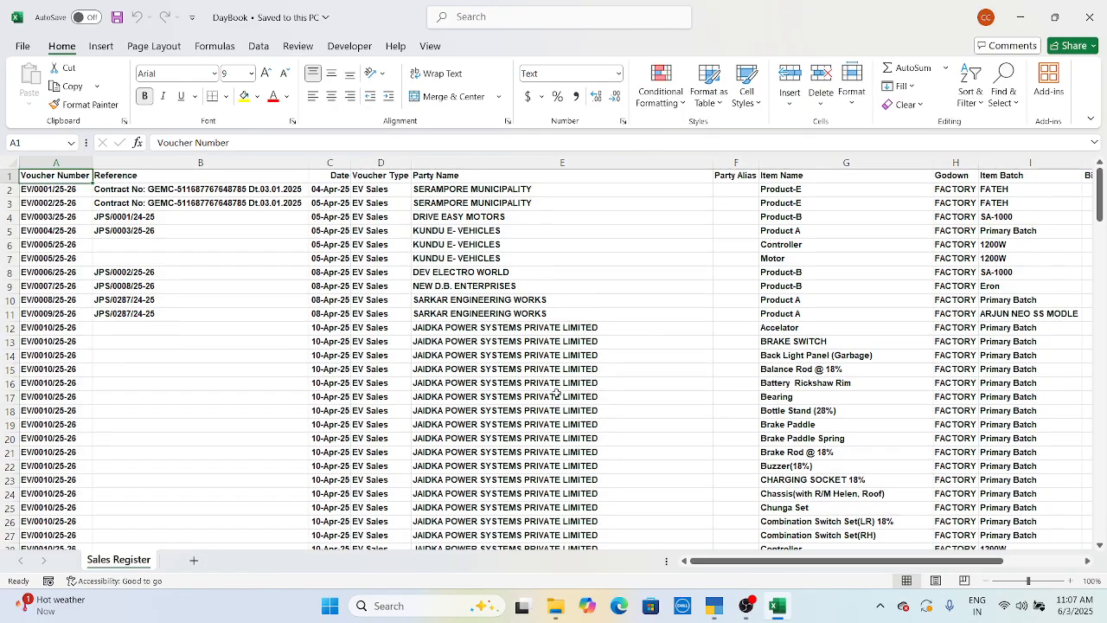
# Examine the column headings of the exported Sales Register worksheet, from Voucher Number to Voucher Type.
pyautogui.click(183, 273)
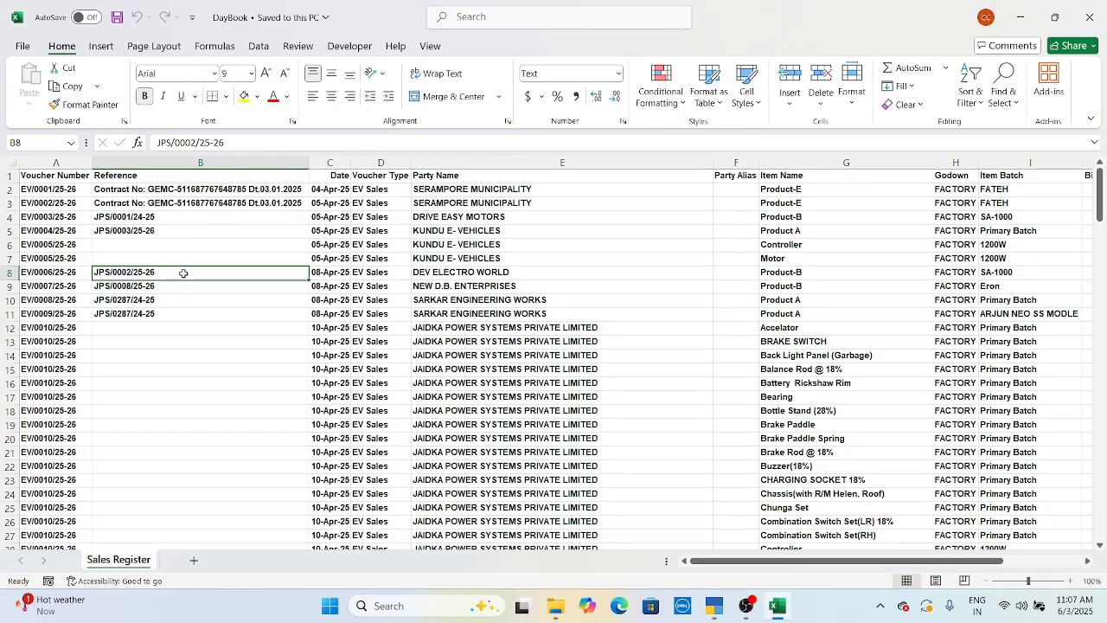
pyautogui.press('Left')
pyautogui.press('Up')
pyautogui.press('Up')
pyautogui.press('Up')
pyautogui.press('Up')
pyautogui.press('Up')
pyautogui.press('Up')
pyautogui.press('Up')
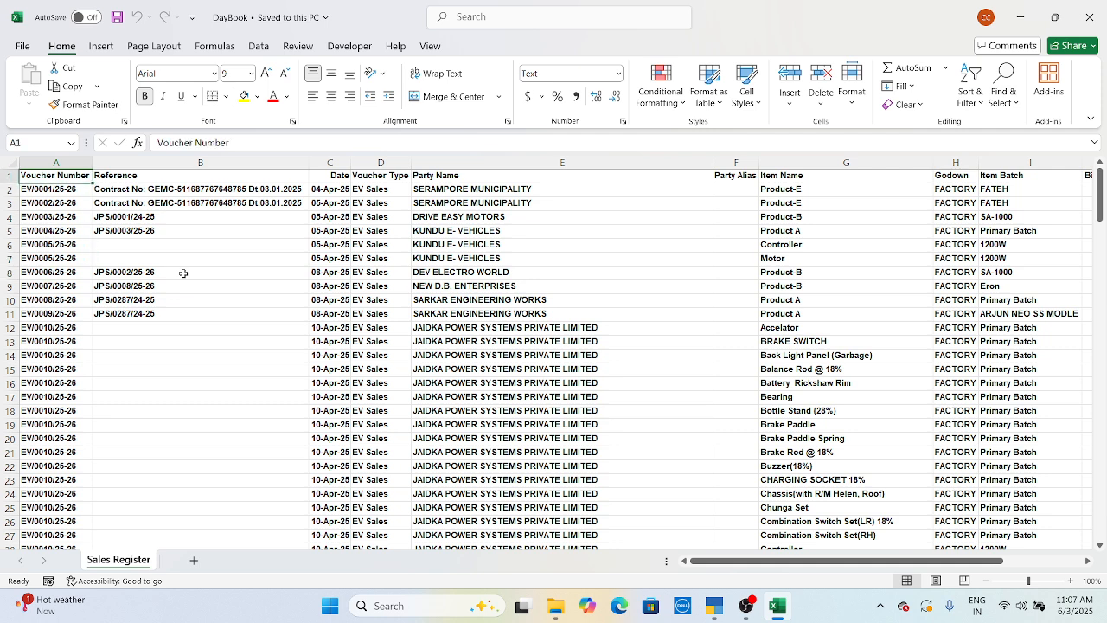
pyautogui.press('Right')
pyautogui.press('Right')
pyautogui.press('Right')
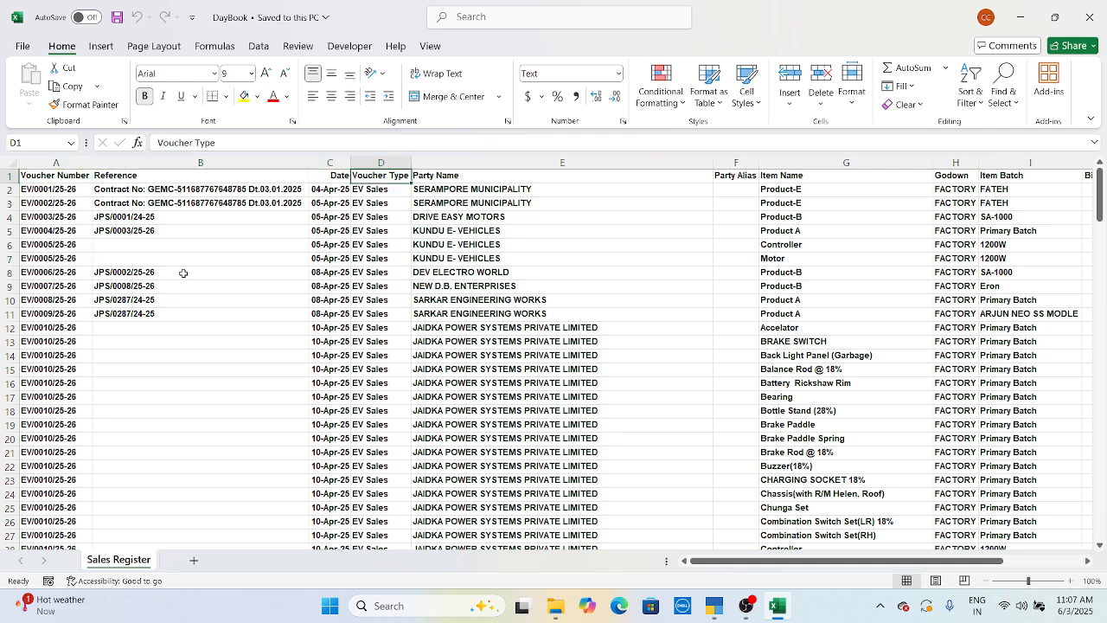
# Inspect the item-wise rows of voucher EV/0010/25-26 in the exported worksheet.
pyautogui.press('Down')
pyautogui.press('Down')
pyautogui.press('Down')
pyautogui.press('Down')
pyautogui.press('Down')
pyautogui.press('Down')
pyautogui.press('Down')
pyautogui.press('Down')
pyautogui.press('Down')
pyautogui.press('Down')
pyautogui.press('Down')
pyautogui.press('Down')
pyautogui.press('Down')
pyautogui.press('Down')
pyautogui.press('Down')
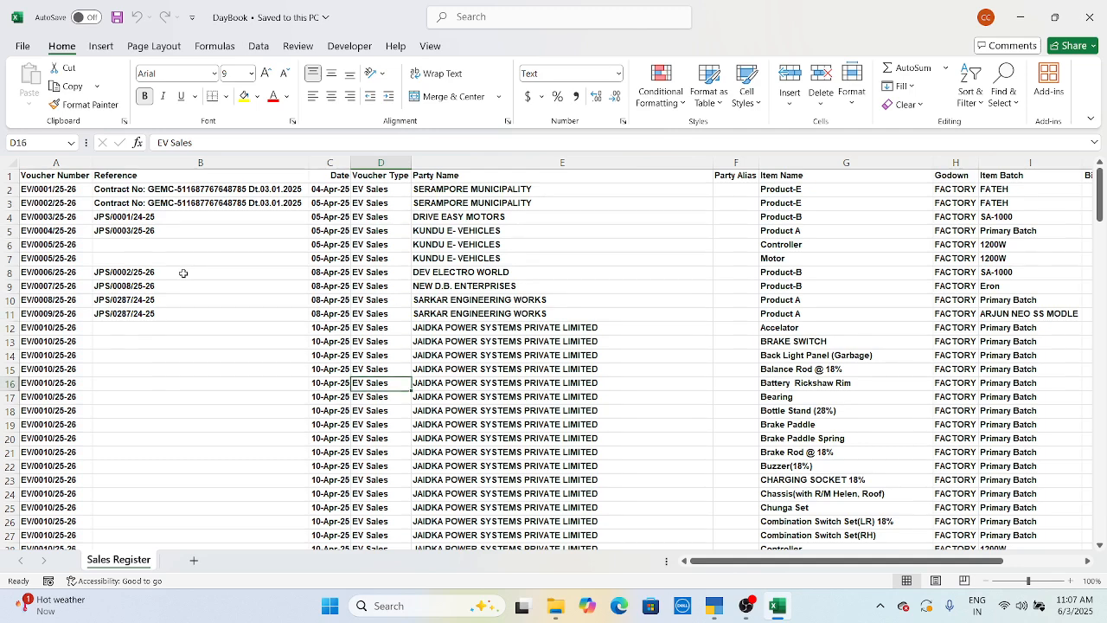
pyautogui.click(69, 328)
pyautogui.click(131, 369)
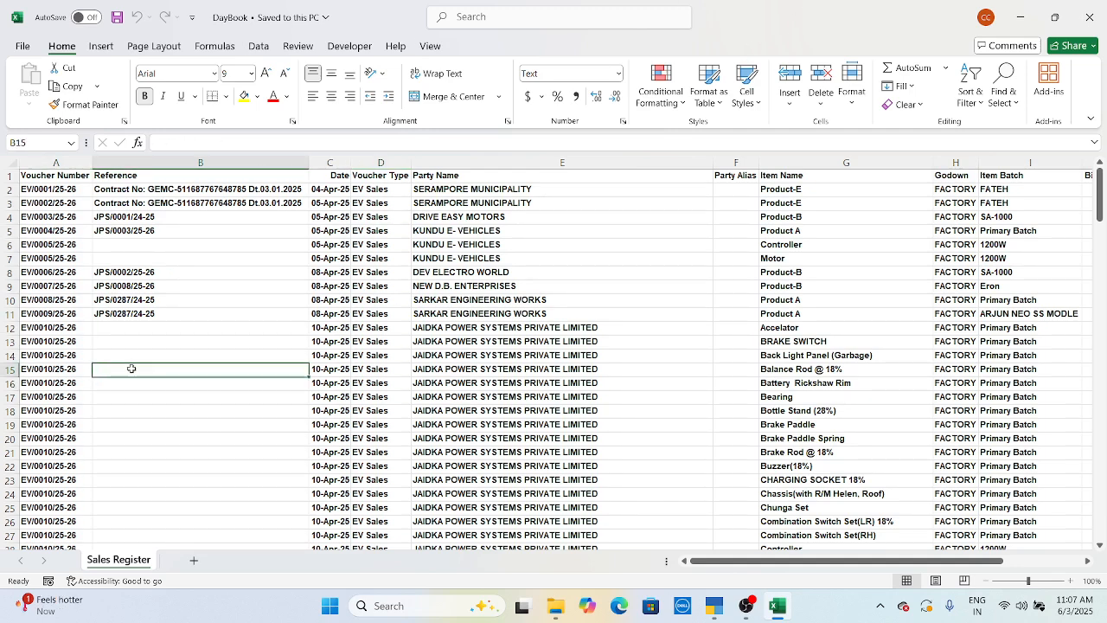
pyautogui.click(65, 372)
pyautogui.click(301, 410)
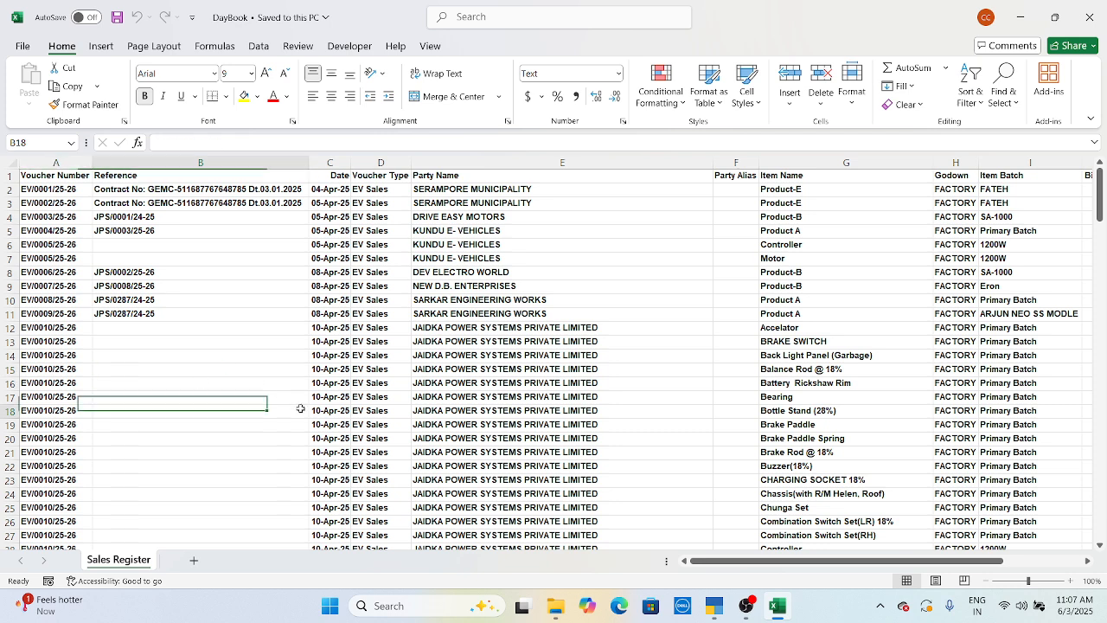
# Switch back to TallyPrime and reopen the April sales voucher list.
pyautogui.click(1021, 17)
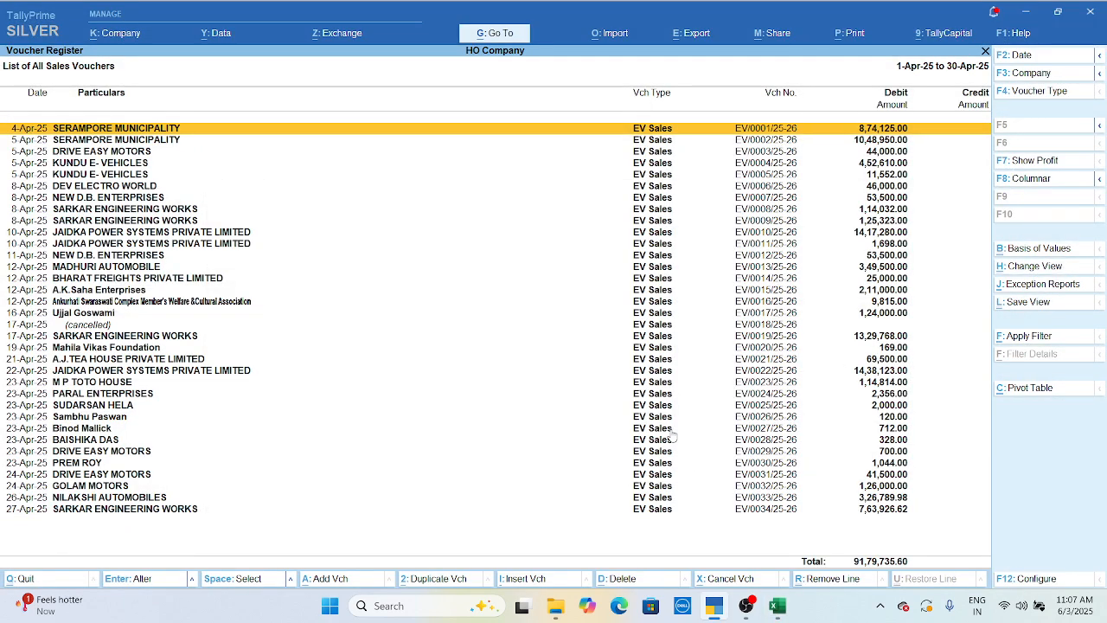
pyautogui.press('Escape')
pyautogui.press('Return')
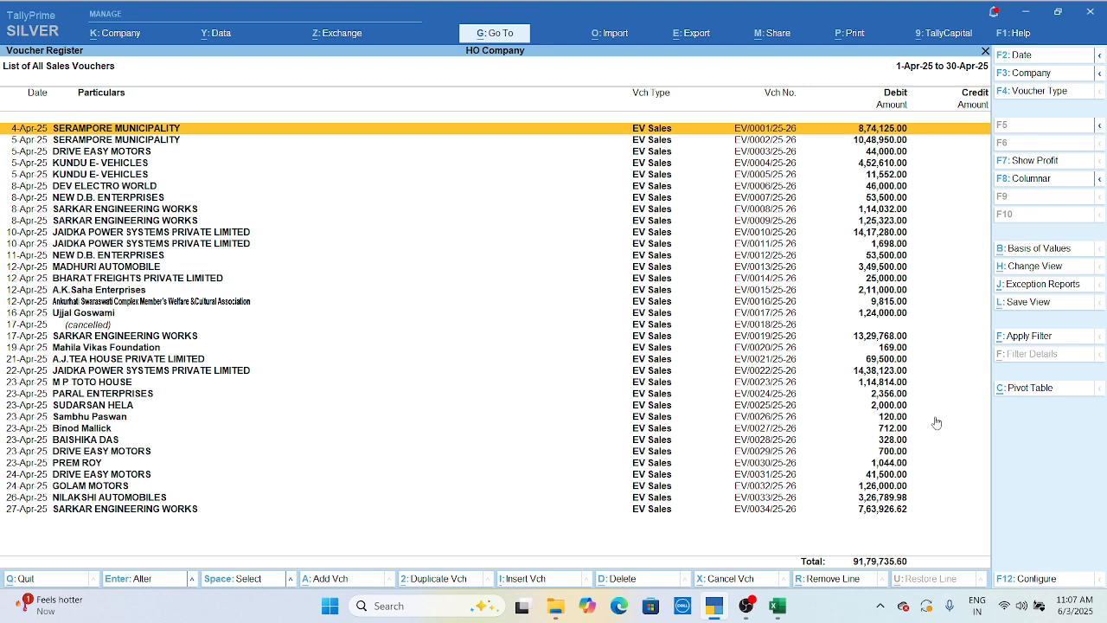
# Open the Pivot Table view of the sales vouchers for stock items Product A, Product-B, Product-C, Product-D and Product-E.
pyautogui.click(1015, 391)
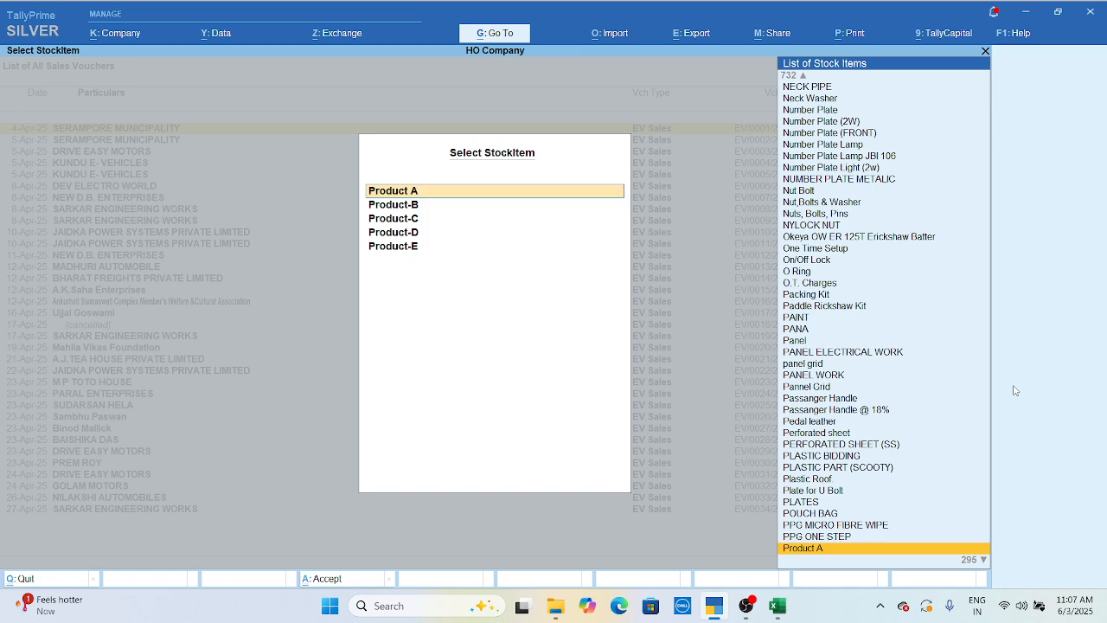
pyautogui.press('Return')
pyautogui.press('Return')
pyautogui.press('Return')
pyautogui.press('Return')
pyautogui.press('Return')
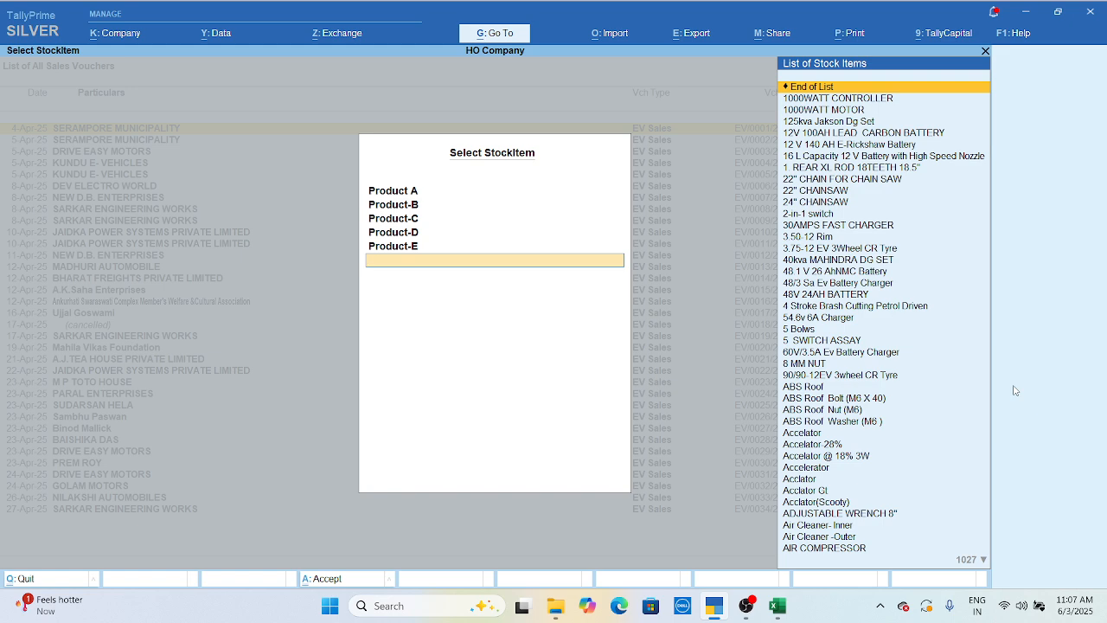
pyautogui.press('Return')
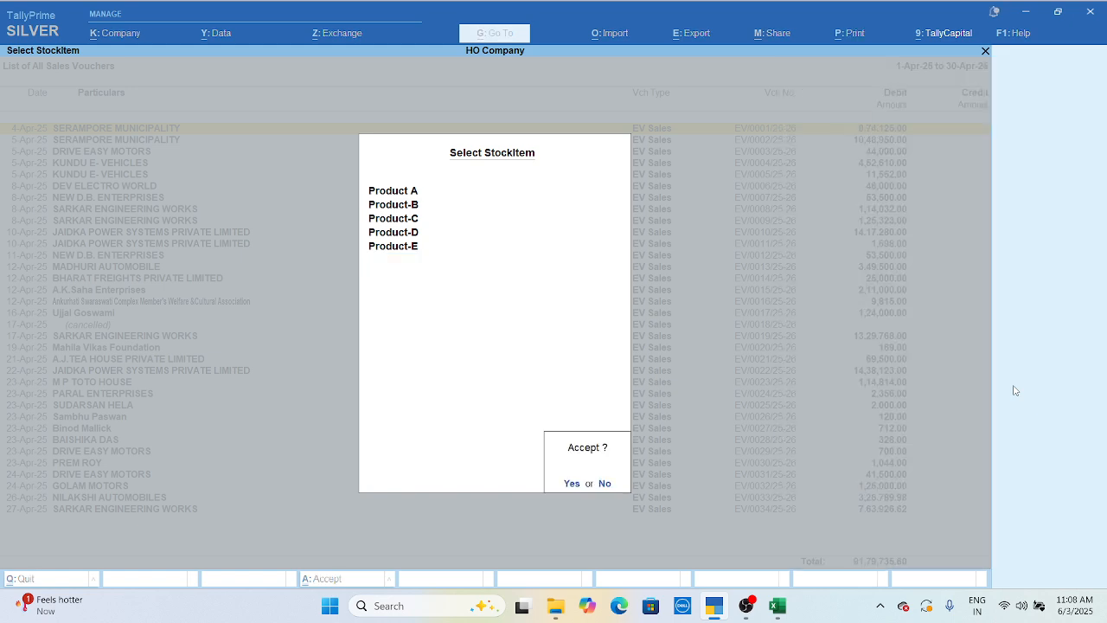
pyautogui.press('Return')
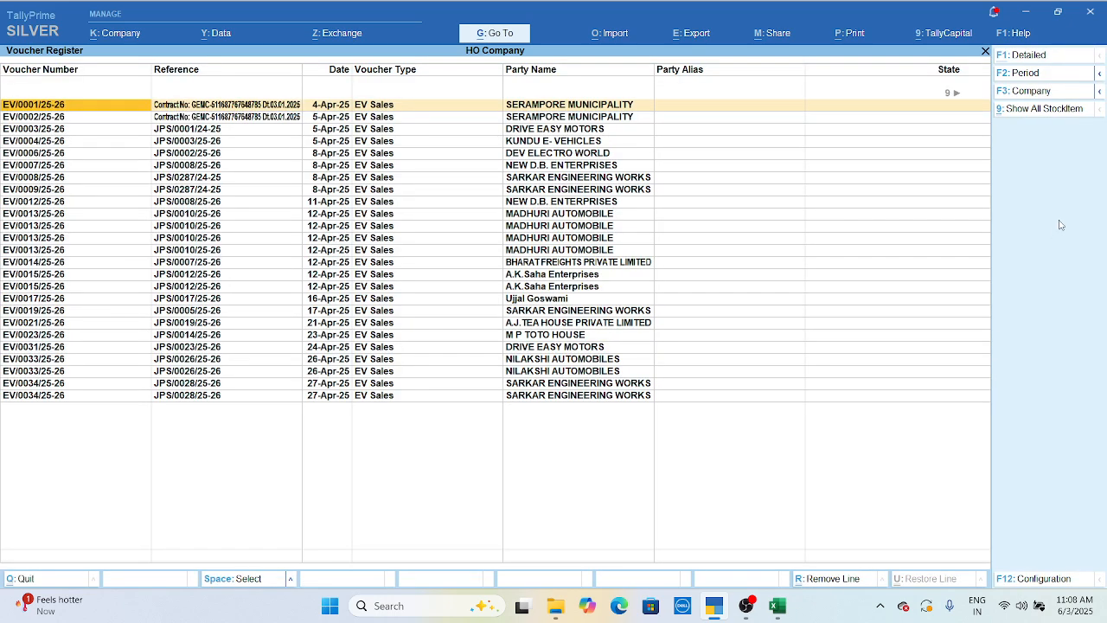
# Show all stock items in the pivot table view of the voucher register.
pyautogui.click(1038, 109)
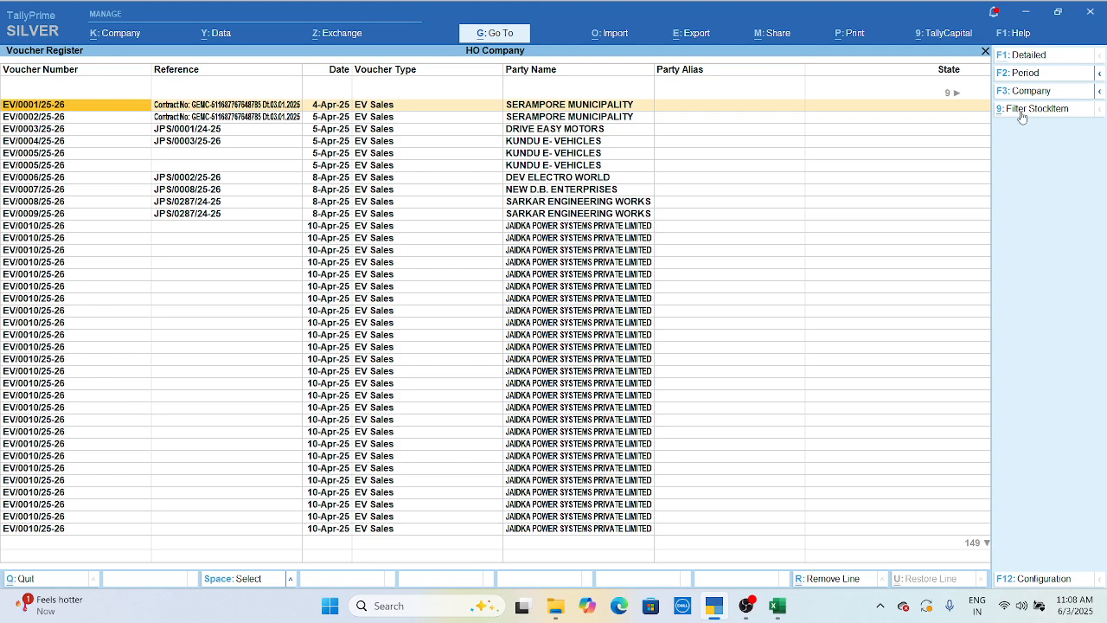
# Filter the voucher register to the stock items Product A, Product-B, Product-C, Product-D and Product-E.
pyautogui.click(1021, 113)
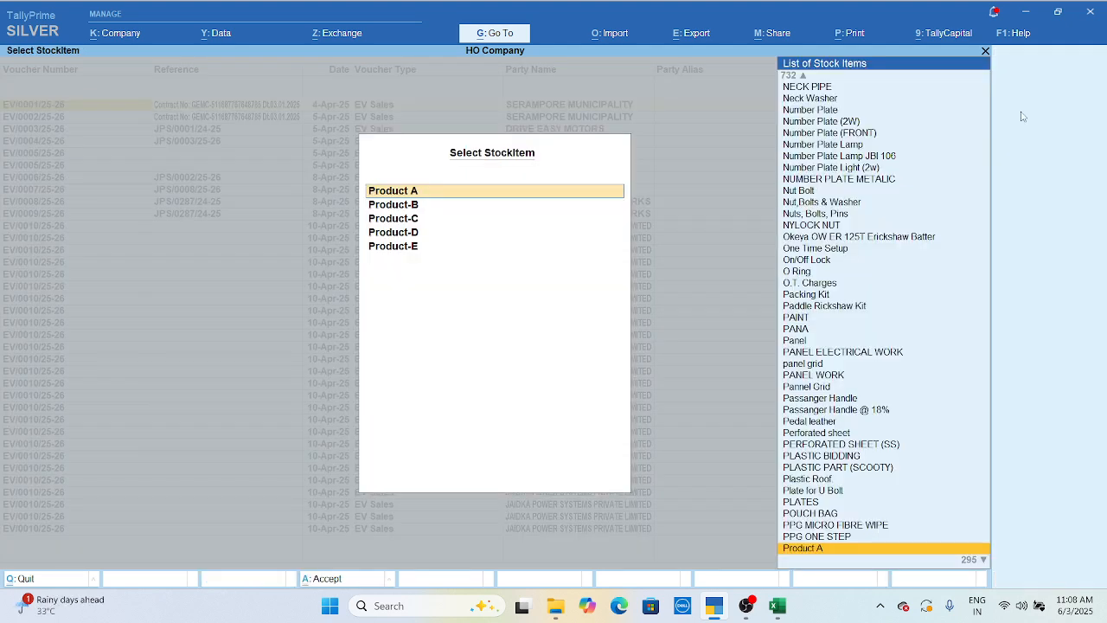
pyautogui.press('Down')
pyautogui.press('Down')
pyautogui.press('Down')
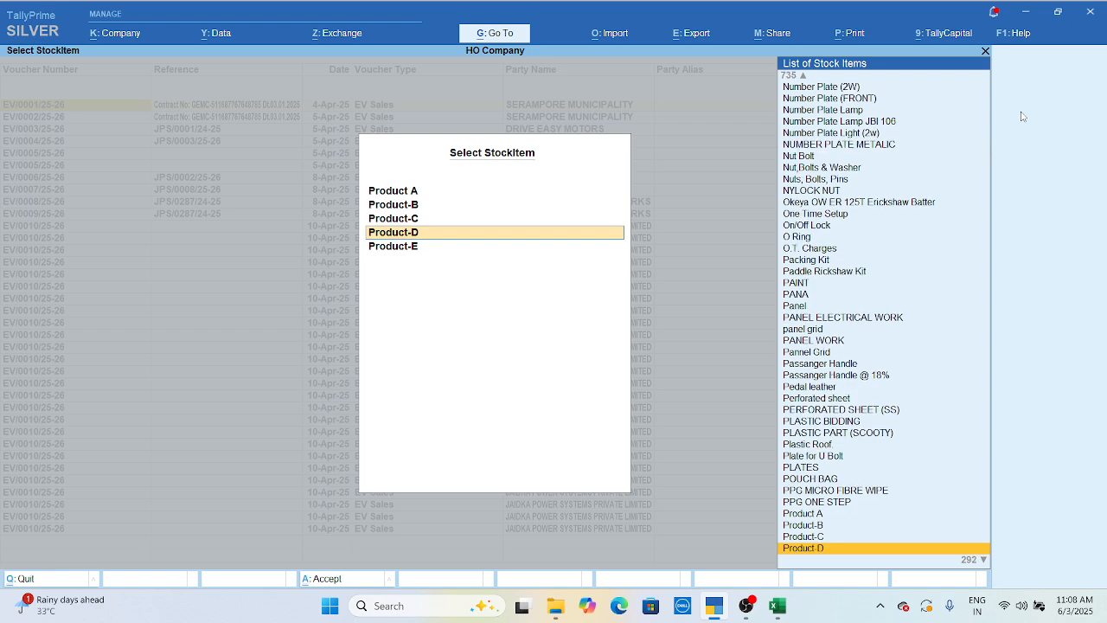
pyautogui.press('Down')
pyautogui.press('Down')
pyautogui.press('Return')
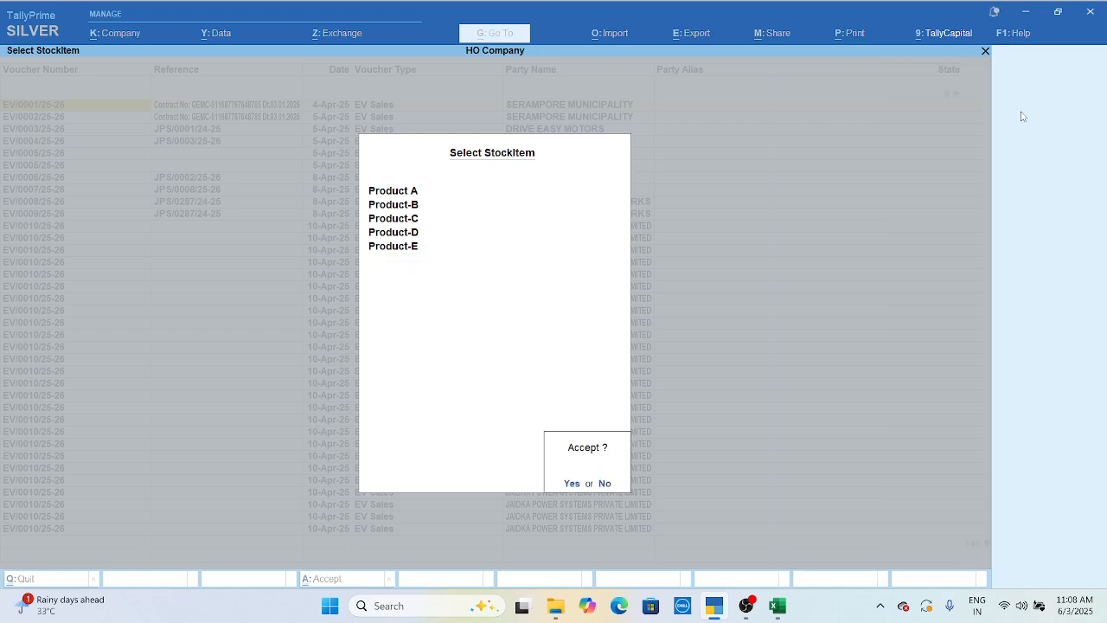
pyautogui.press('Return')
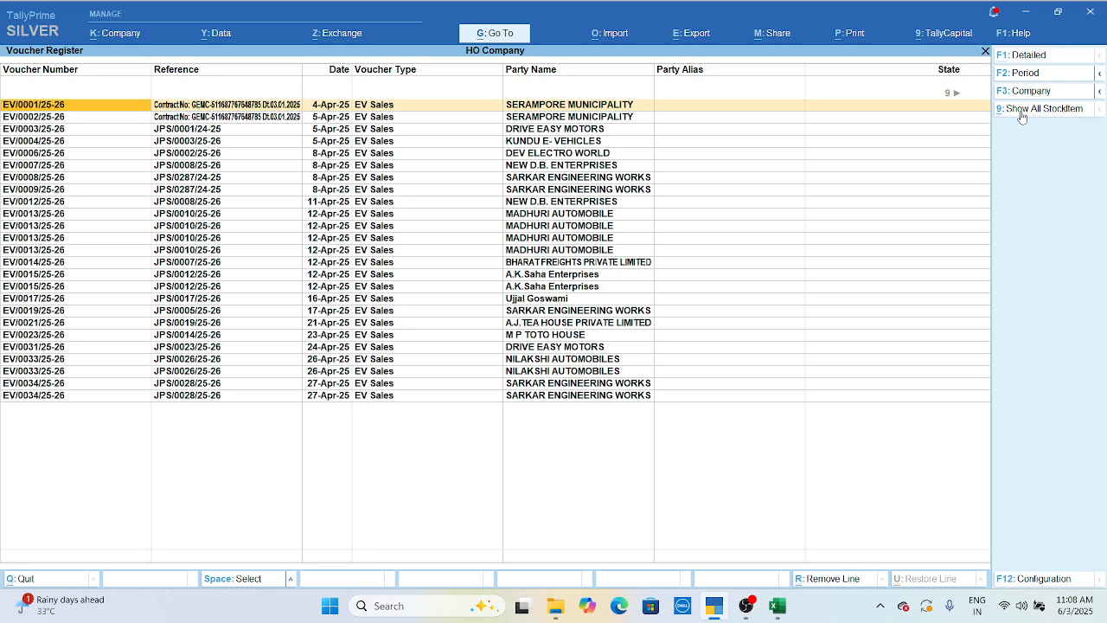
# Configure the voucher register to show GST details and waybill and transport details.
pyautogui.click(1041, 579)
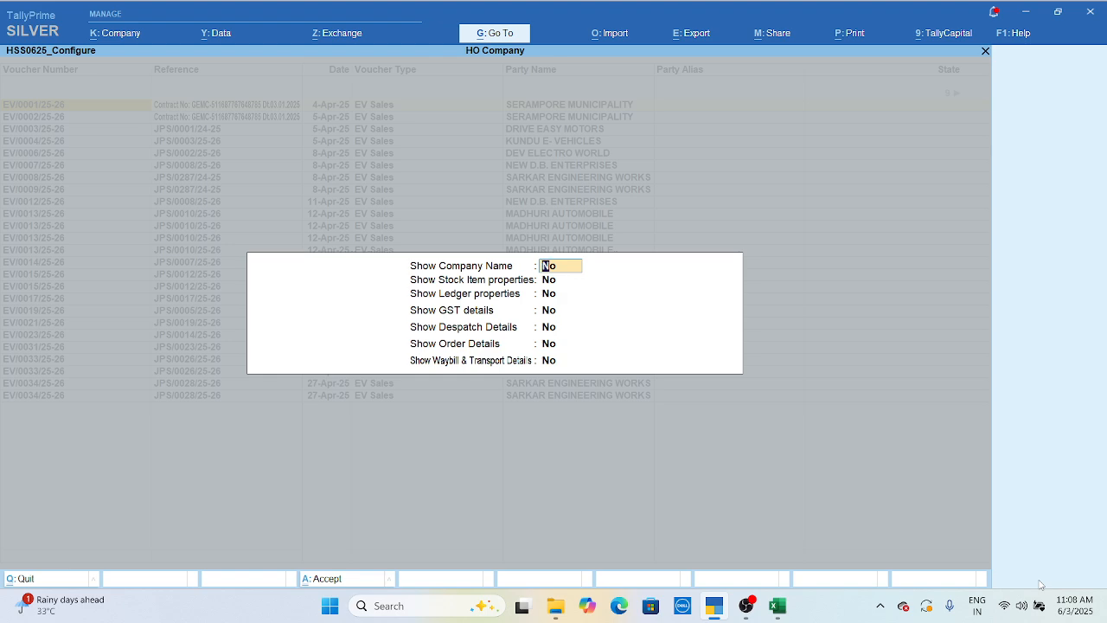
pyautogui.press('Return')
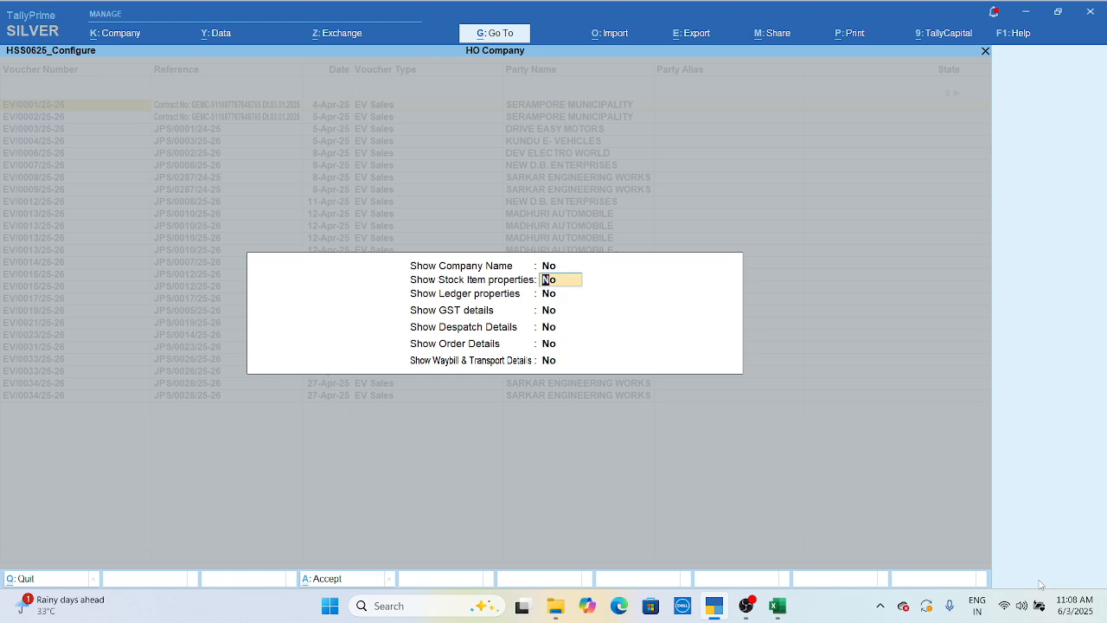
pyautogui.press('Return')
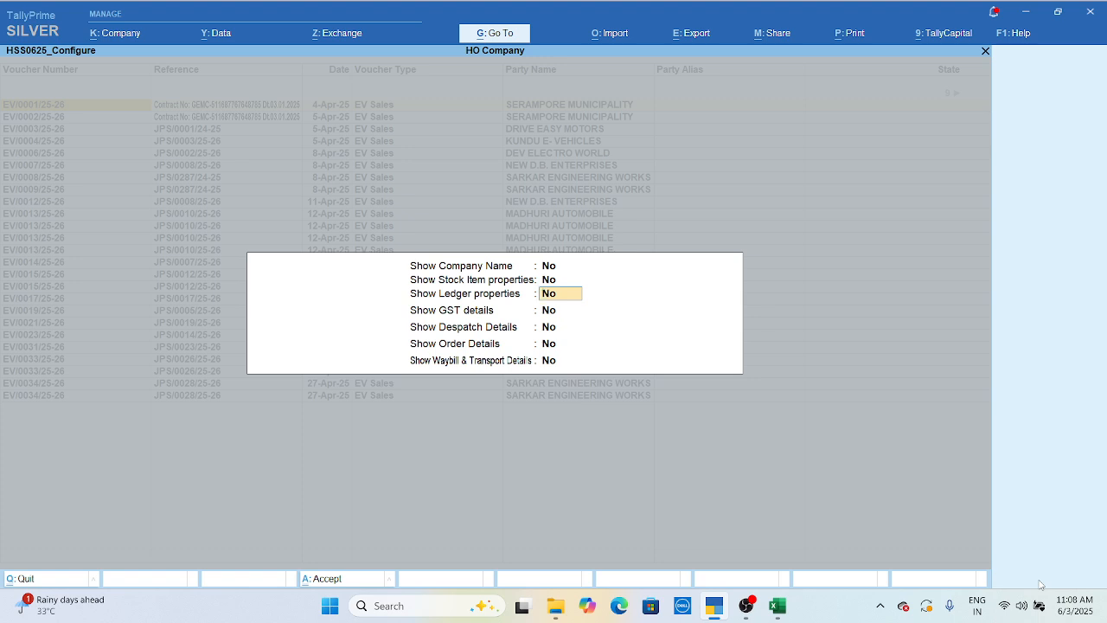
pyautogui.press('Return')
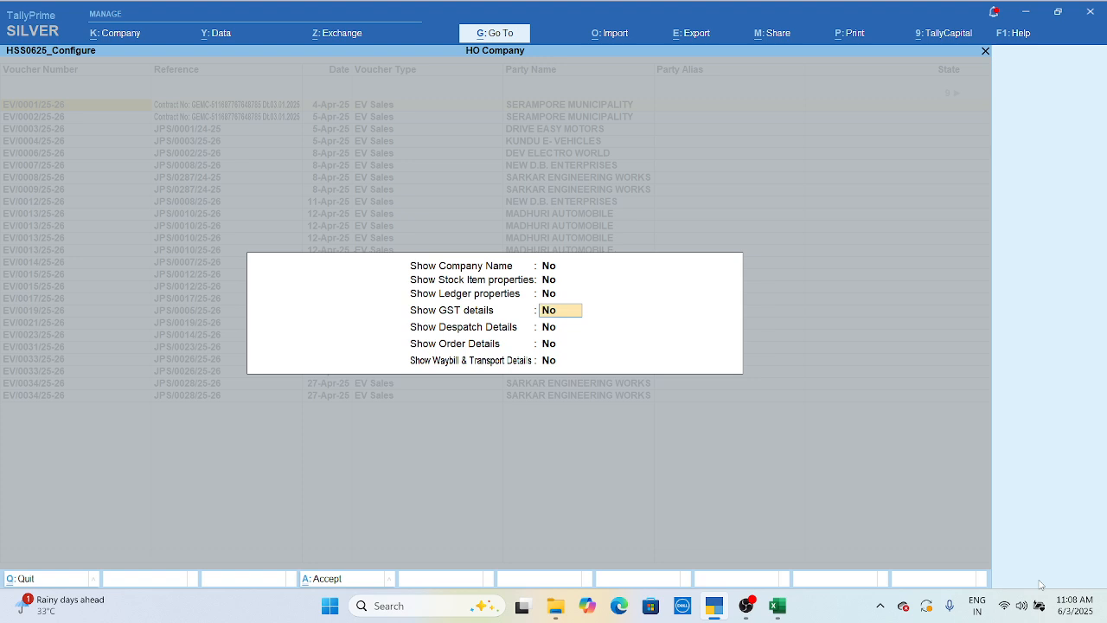
pyautogui.write('y')
pyautogui.press('Return')
pyautogui.press('Return')
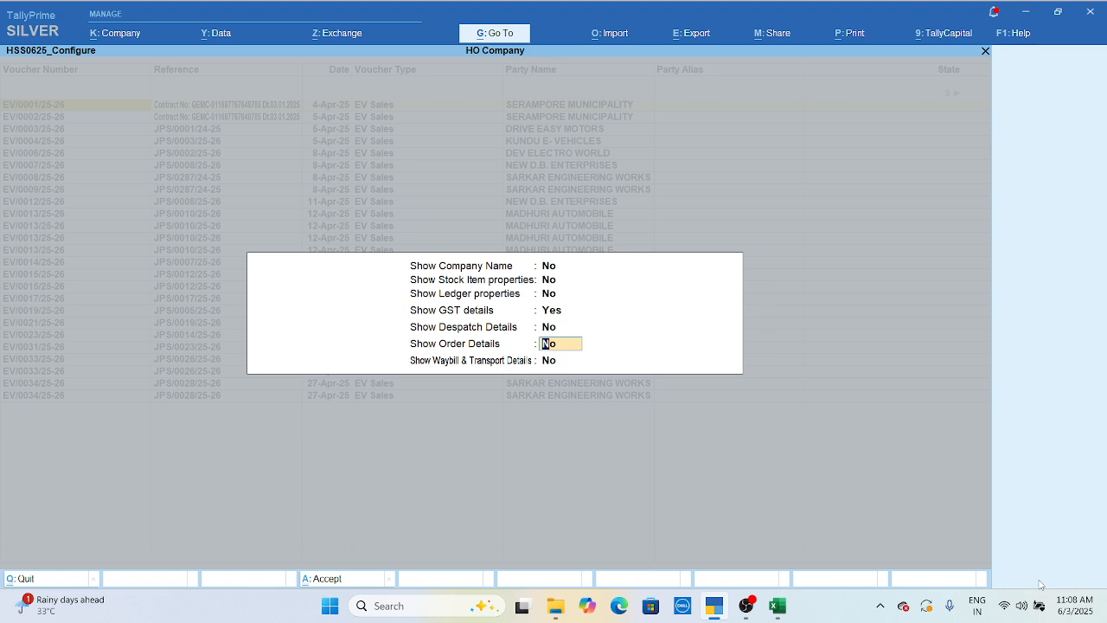
pyautogui.press('Return')
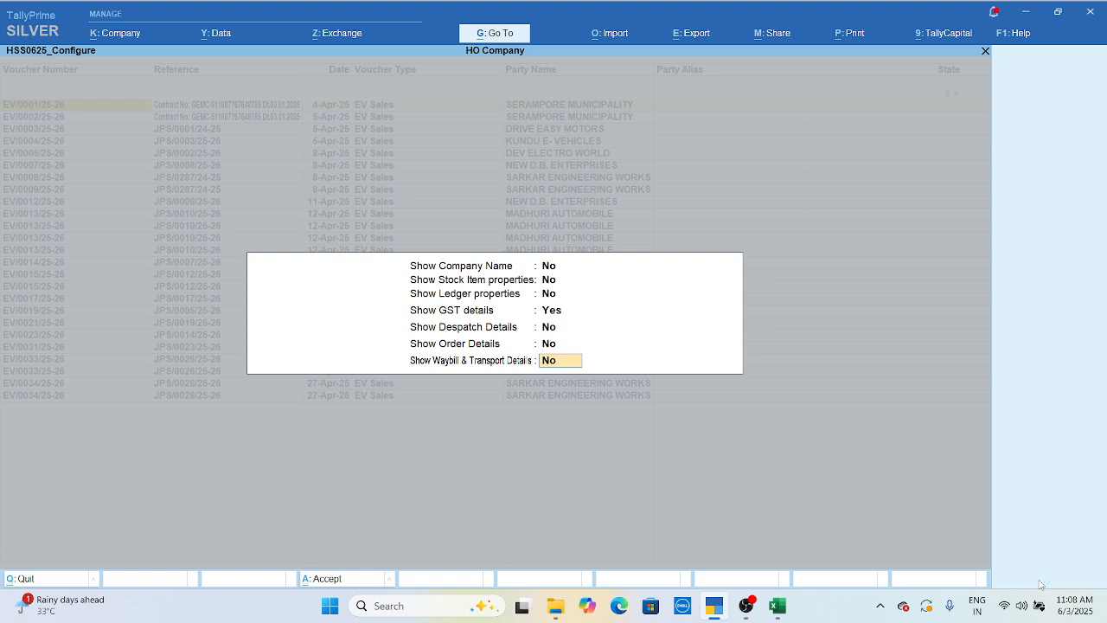
pyautogui.write('y')
pyautogui.press('Return')
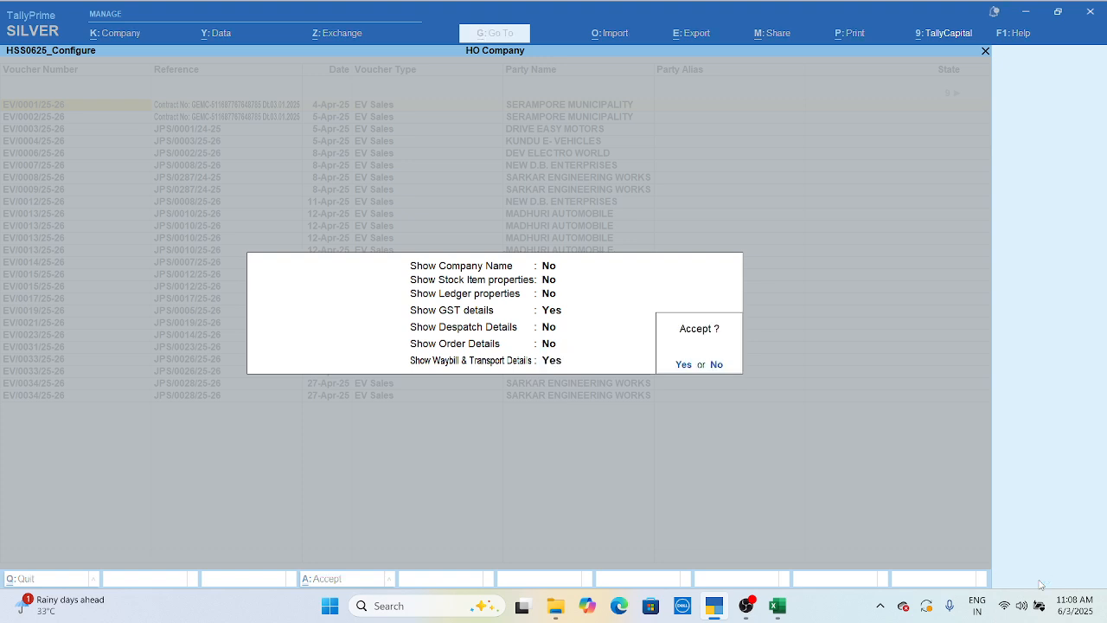
pyautogui.press('Return')
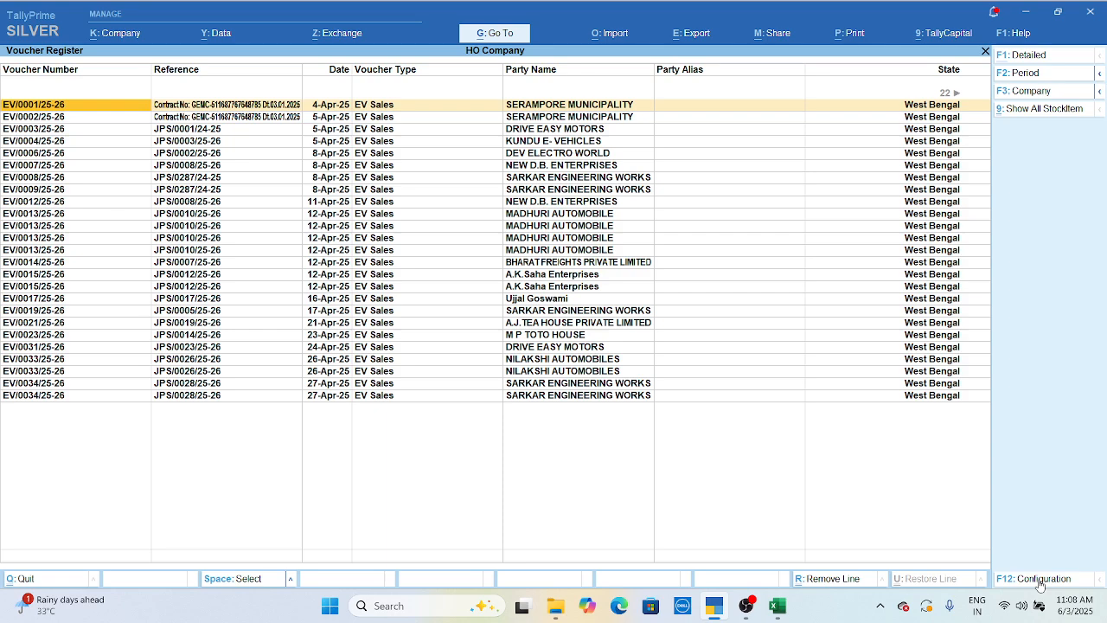
# Examine the item GST rate, godown, batch, quantity, amount and tax columns of the filtered register.
pyautogui.press('Right')
pyautogui.press('Right')
pyautogui.press('Right')
pyautogui.press('Right')
pyautogui.press('Right')
pyautogui.press('Right')
pyautogui.press('Right')
pyautogui.press('Right')
pyautogui.press('Right')
pyautogui.press('Right')
pyautogui.press('Right')
pyautogui.press('Right')
pyautogui.press('Right')
pyautogui.press('Right')
pyautogui.press('Right')
pyautogui.press('Right')
pyautogui.press('Right')
pyautogui.press('Right')
pyautogui.press('Right')
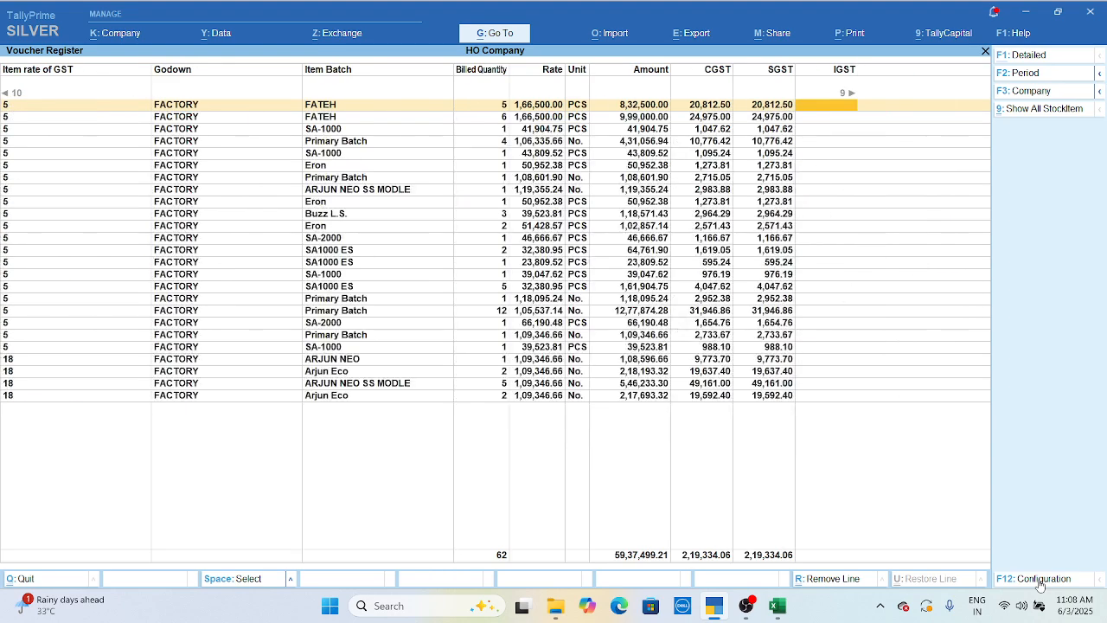
pyautogui.press('Left')
pyautogui.press('Left')
pyautogui.press('Left')
pyautogui.press('Left')
pyautogui.press('Right')
pyautogui.press('Right')
pyautogui.press('Right')
pyautogui.press('Right')
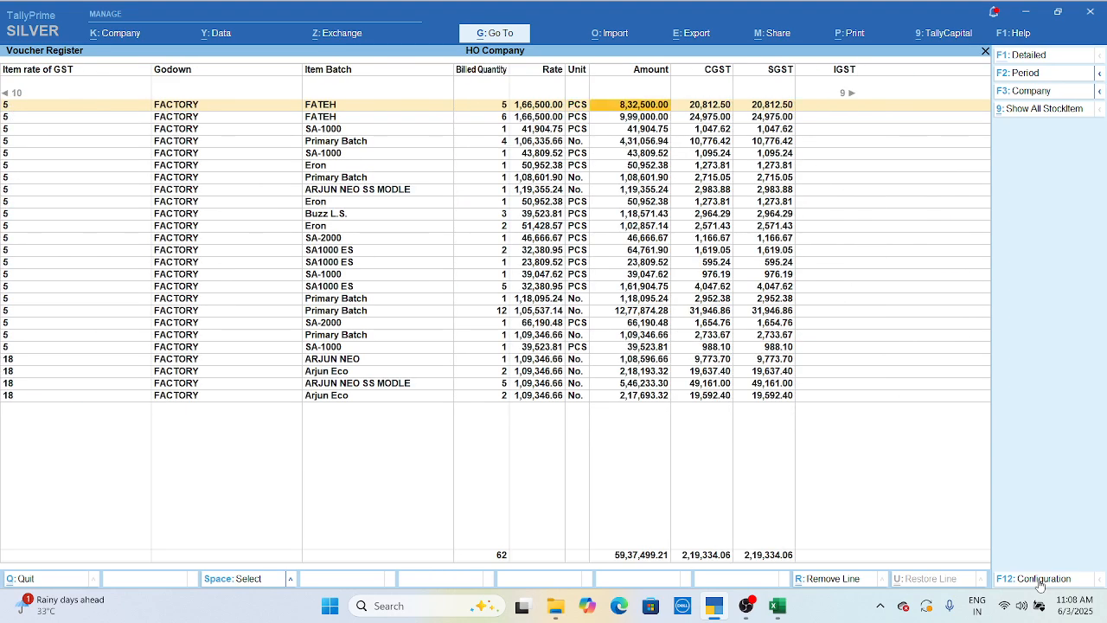
# Examine the sales ledger, transporter, vehicle, distance and waybill columns of the register.
pyautogui.press('Right')
pyautogui.press('Right')
pyautogui.press('Right')
pyautogui.press('Right')
pyautogui.press('Right')
pyautogui.press('Right')
pyautogui.press('Right')
pyautogui.press('Right')
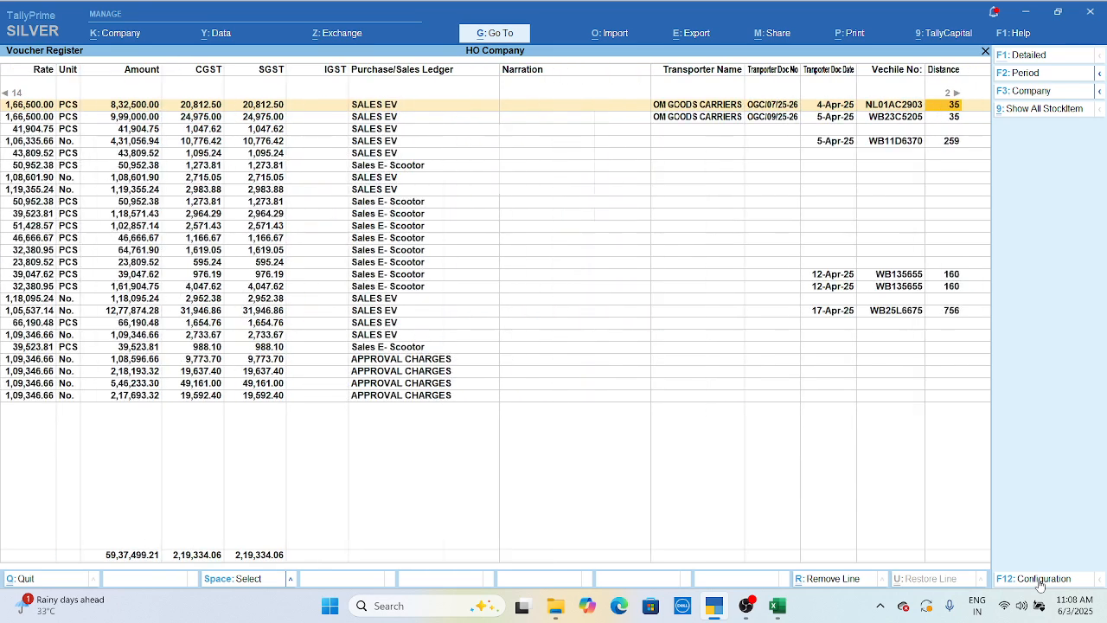
pyautogui.press('Down')
pyautogui.press('Down')
pyautogui.press('Down')
pyautogui.press('Down')
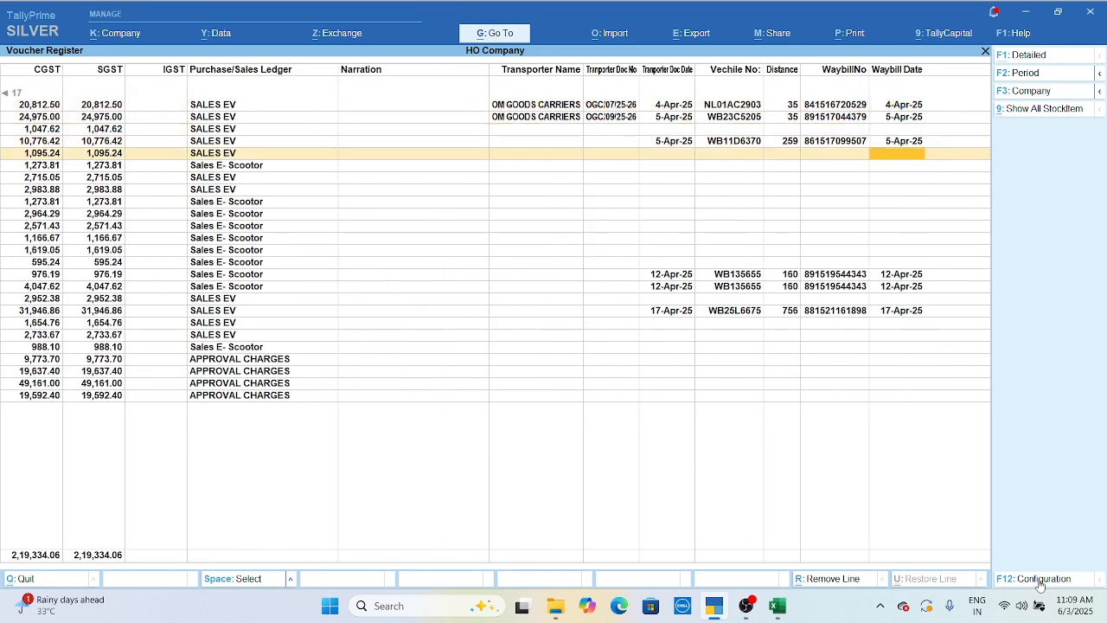
# Return to the voucher number column and look through the filtered vouchers down to EV/0034/25-26.
pyautogui.press('Left')
pyautogui.press('Left')
pyautogui.press('Left')
pyautogui.press('Left')
pyautogui.press('Left')
pyautogui.press('Left')
pyautogui.press('Left')
pyautogui.press('Left')
pyautogui.press('Left')
pyautogui.press('Left')
pyautogui.press('Left')
pyautogui.press('Left')
pyautogui.press('Left')
pyautogui.press('Left')
pyautogui.press('Left')
pyautogui.press('Left')
pyautogui.press('Left')
pyautogui.press('Left')
pyautogui.press('Left')
pyautogui.press('Left')
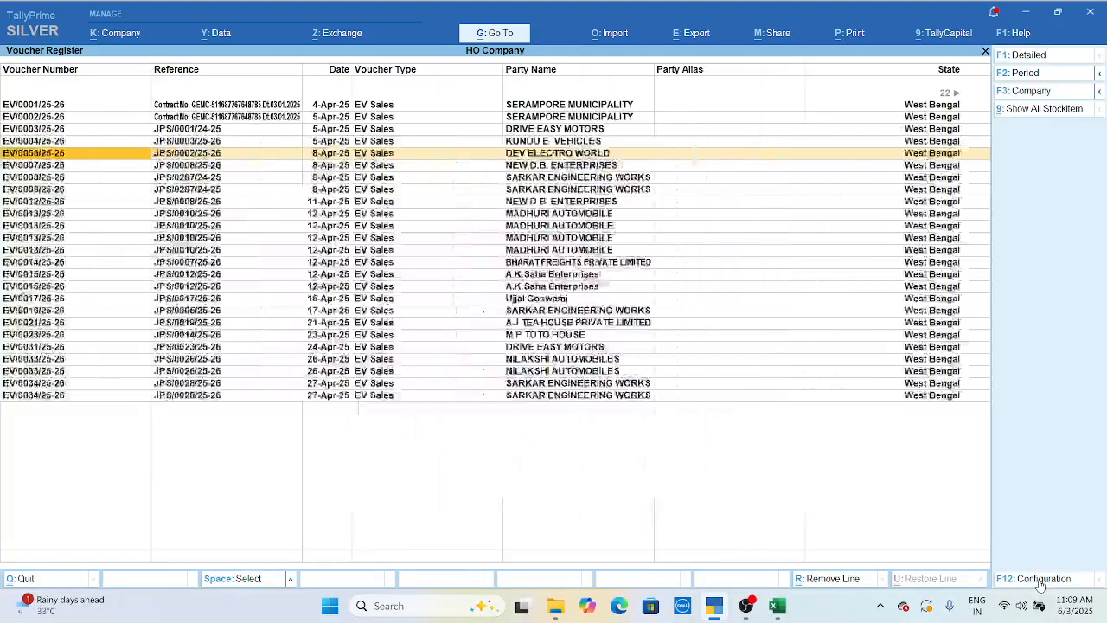
pyautogui.press('Down')
pyautogui.press('Down')
pyautogui.press('Down')
pyautogui.press('Down')
pyautogui.press('Down')
pyautogui.press('Down')
pyautogui.press('Down')
pyautogui.press('Down')
pyautogui.press('Down')
pyautogui.press('Down')
pyautogui.press('Down')
pyautogui.press('Down')
pyautogui.press('Down')
pyautogui.press('Down')
pyautogui.press('Down')
pyautogui.press('Down')
pyautogui.press('Down')
pyautogui.press('Down')
pyautogui.press('Down')
pyautogui.press('Down')
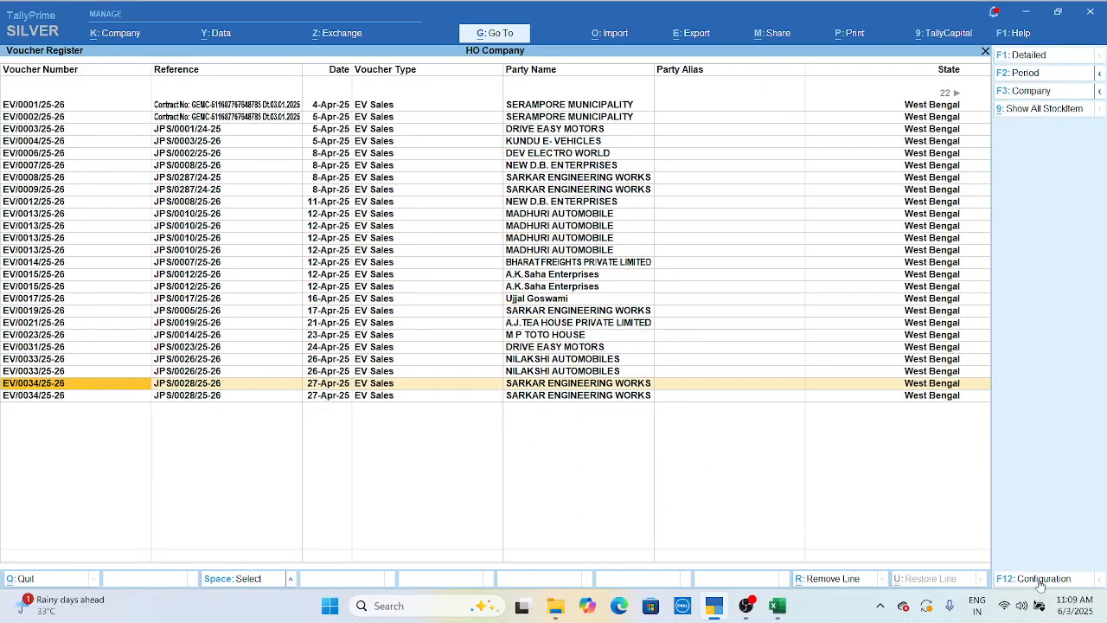
# Try to export the current voucher register as the Excel spreadsheet DayBook.xlsx.
pyautogui.click(697, 38)
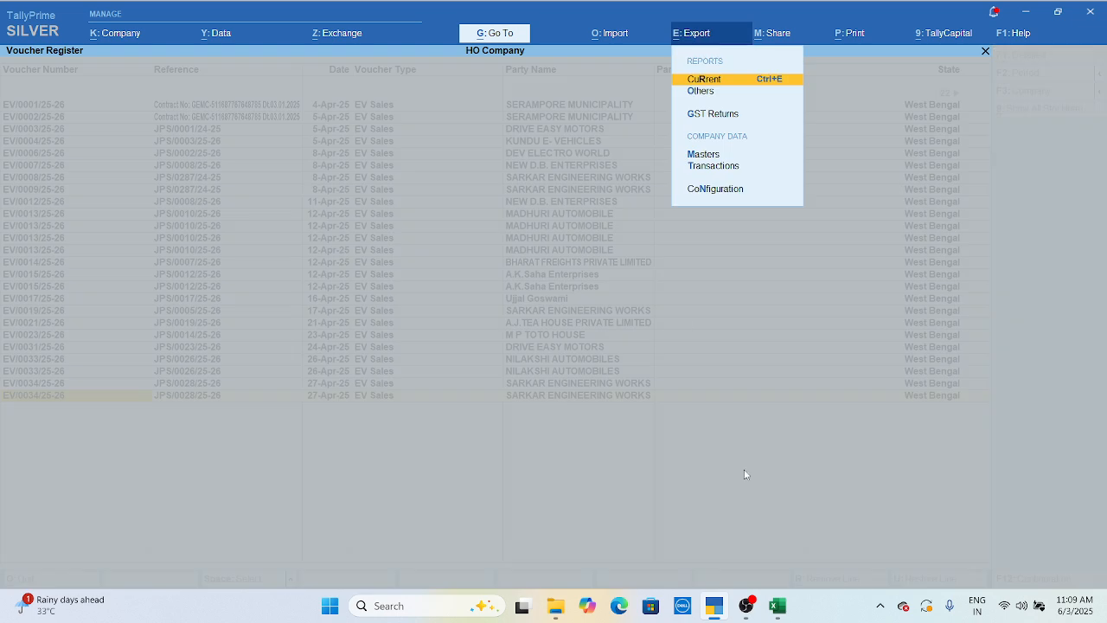
pyautogui.press('Return')
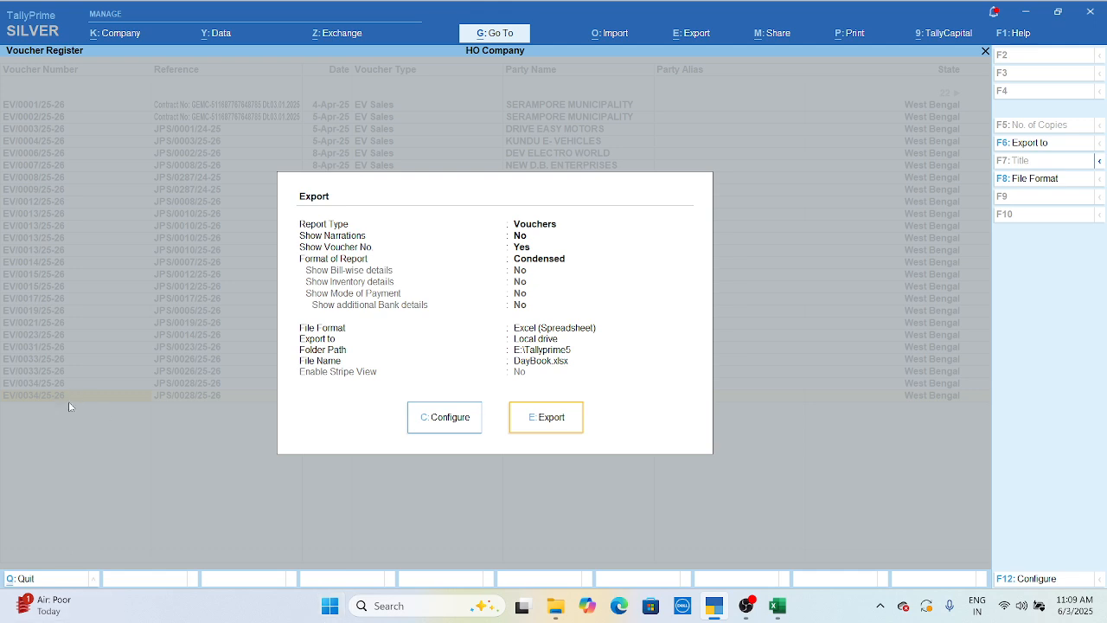
pyautogui.click(550, 423)
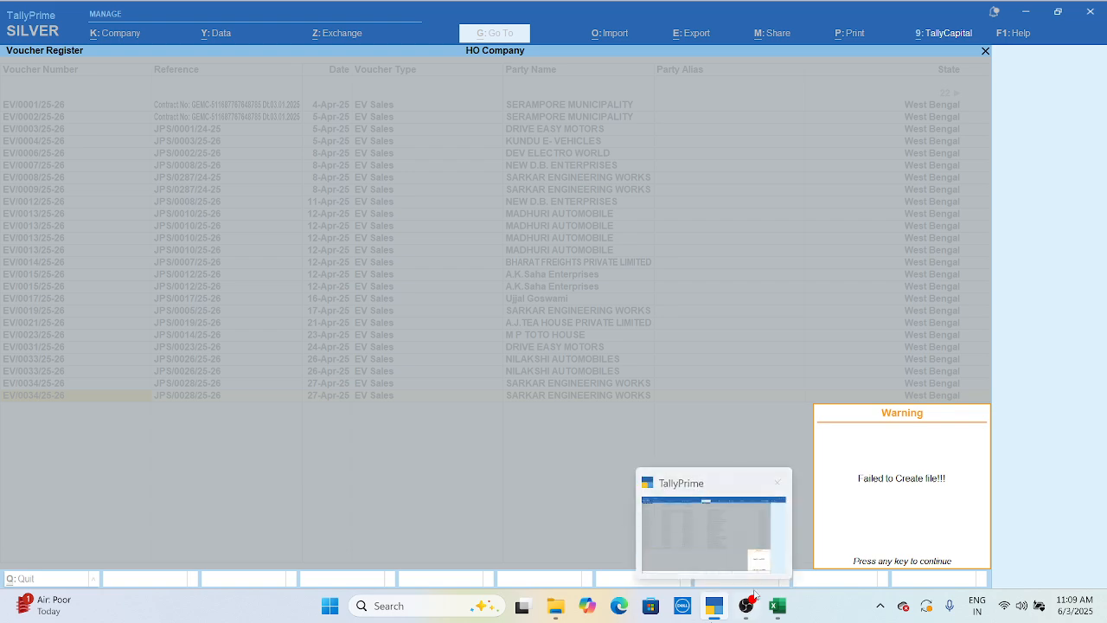
pyautogui.press('Escape')
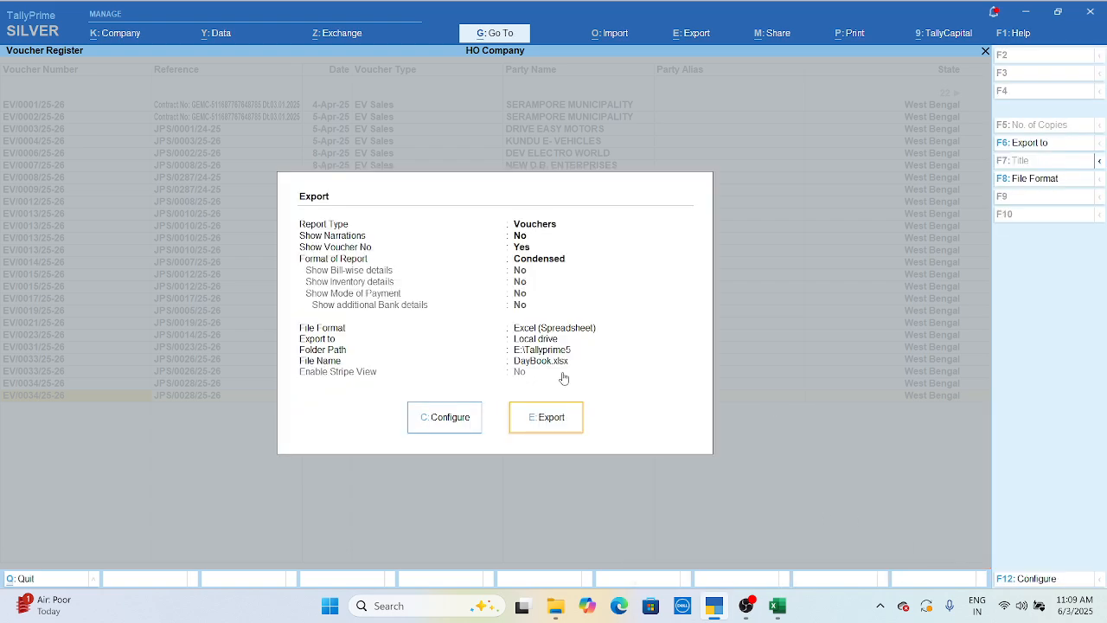
# Set the export file name to aaaDayBook.xlsx in the export configuration.
pyautogui.click(445, 430)
pyautogui.press('Down')
pyautogui.press('Down')
pyautogui.press('Down')
pyautogui.press('Down')
pyautogui.press('Down')
pyautogui.press('Down')
pyautogui.press('Down')
pyautogui.press('Down')
pyautogui.press('Down')
pyautogui.press('Down')
pyautogui.press('Down')
pyautogui.press('Down')
pyautogui.press('Down')
pyautogui.press('Down')
pyautogui.press('Down')
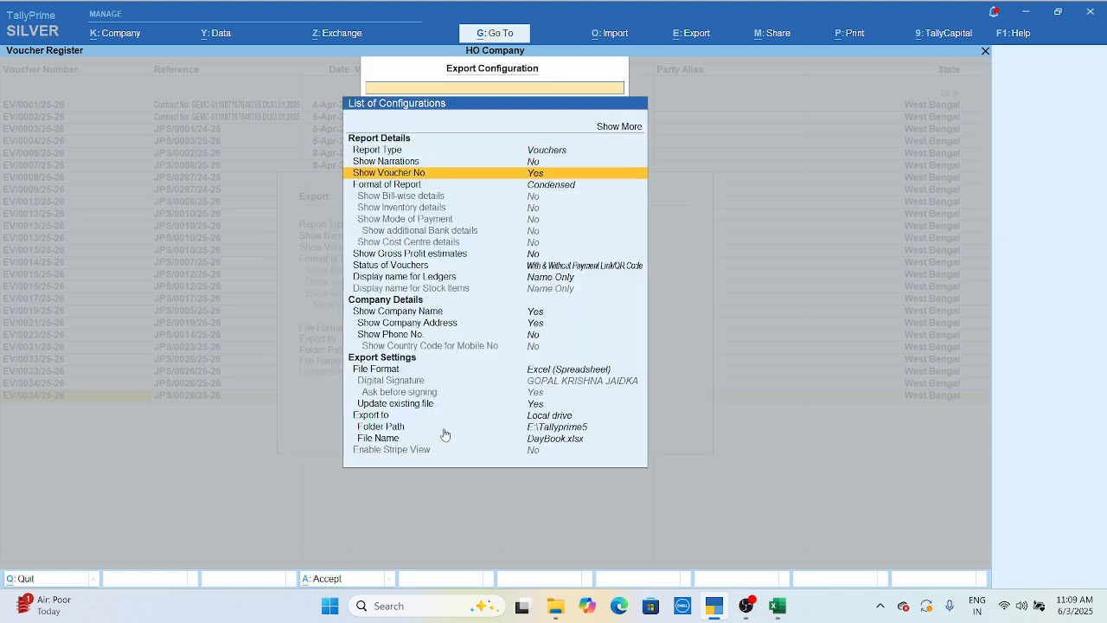
pyautogui.press('Up')
pyautogui.press('Return')
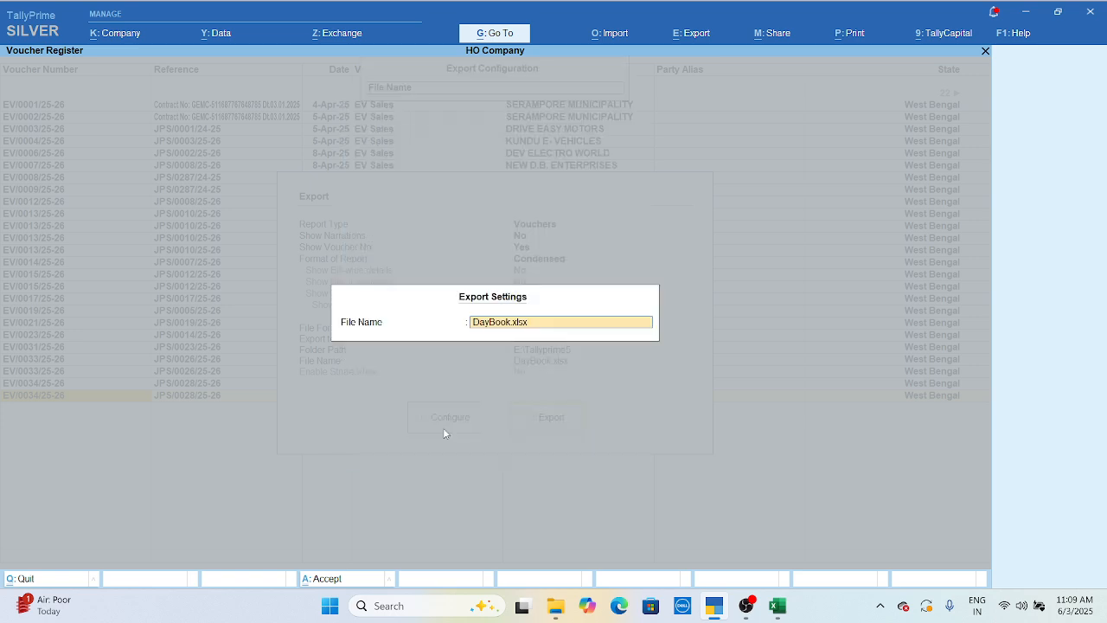
pyautogui.write('aaa')
pyautogui.press('Return')
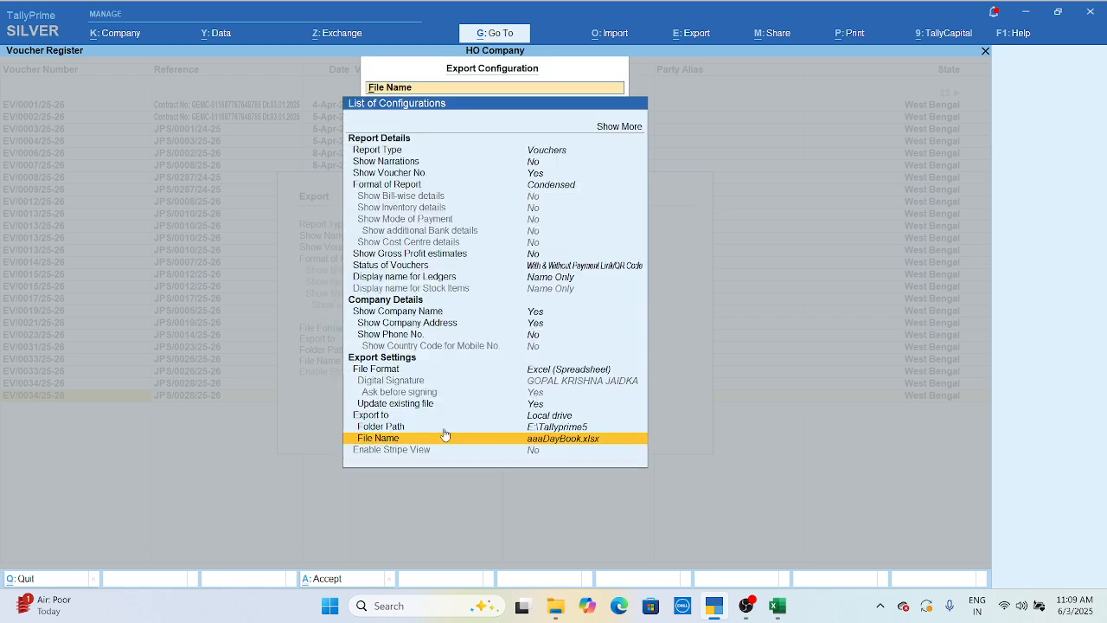
pyautogui.hotkey('ctrl', 'a')
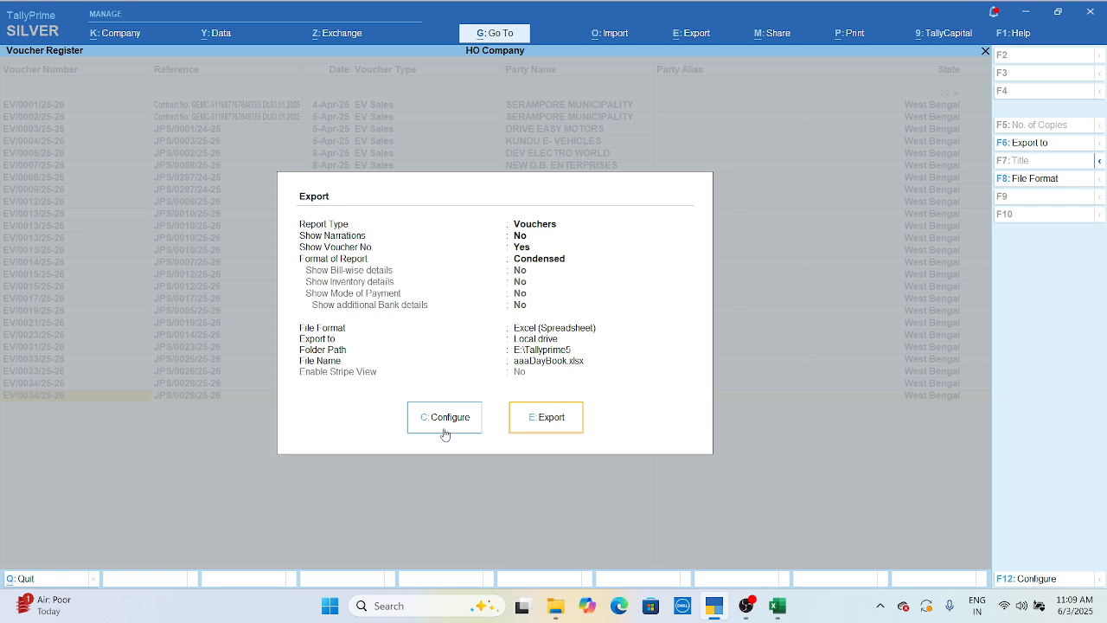
# Export the filtered register and switch to the aaaDayBook workbook in Excel.
pyautogui.press('e')
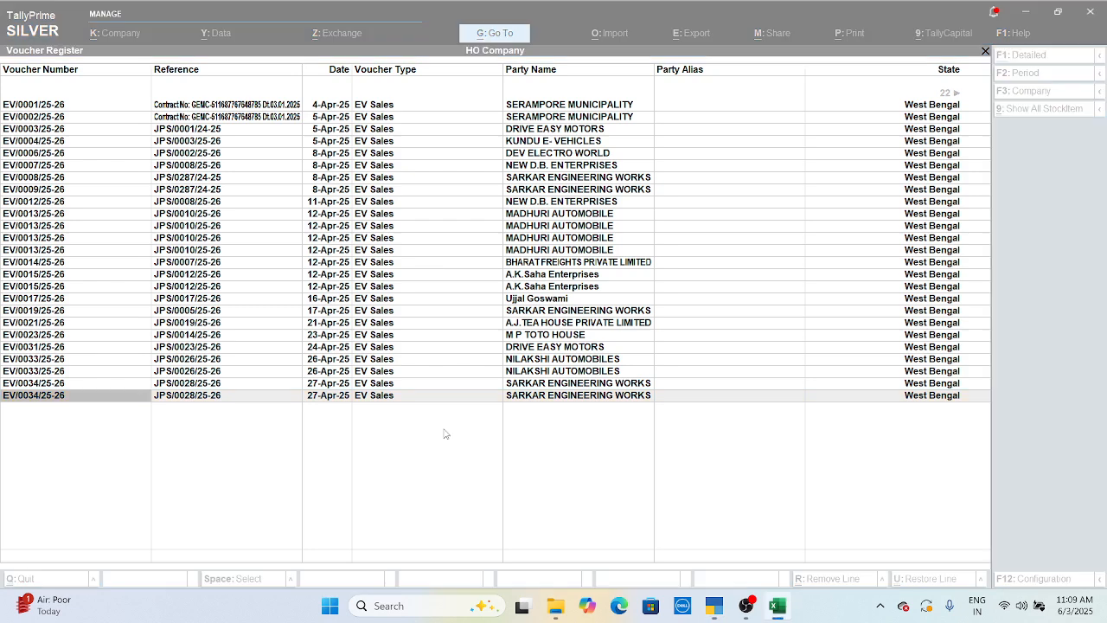
pyautogui.click(777, 605)
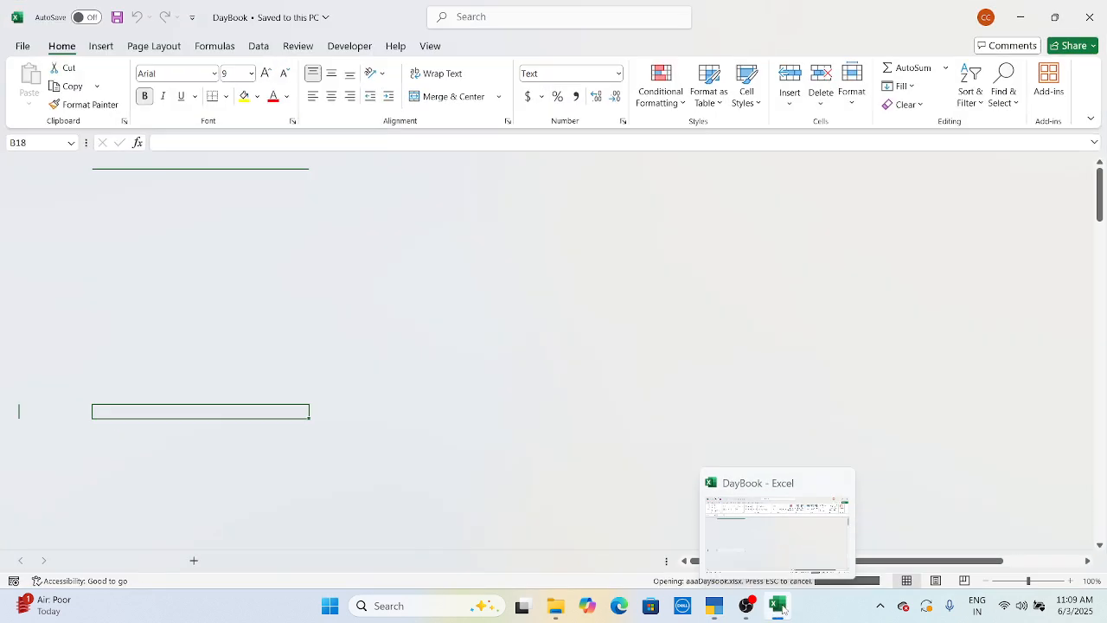
pyautogui.click(113, 229)
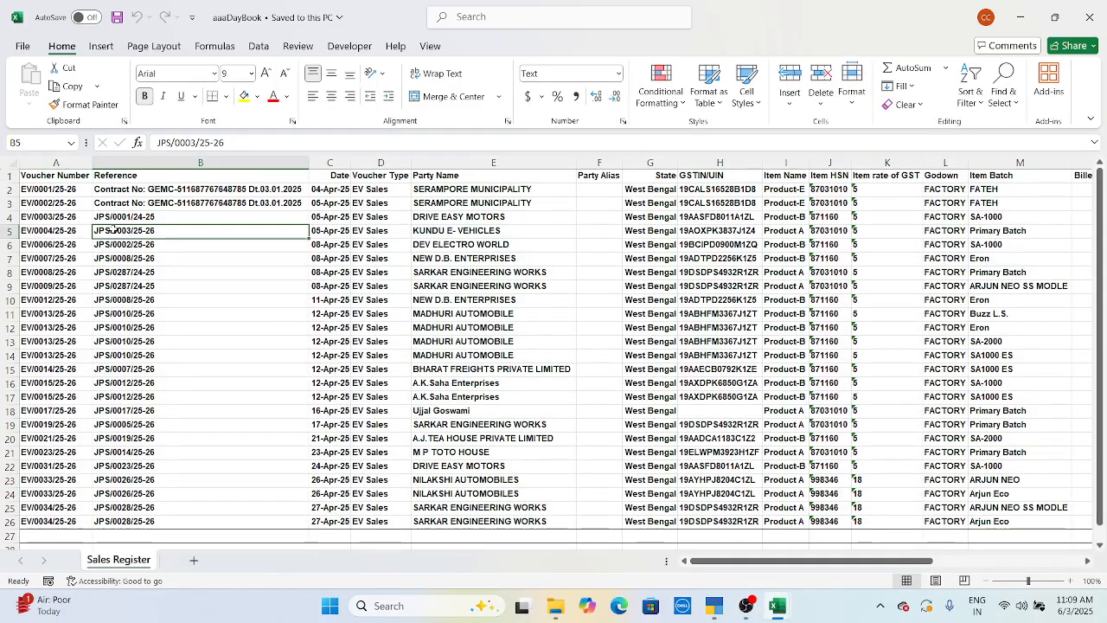
# Examine the item name, HSN, GST rate, godown, batch, quantity, amount and tax columns in the exported Sales Register sheet.
pyautogui.press('Right')
pyautogui.press('Right')
pyautogui.press('Right')
pyautogui.press('Right')
pyautogui.press('Right')
pyautogui.press('Right')
pyautogui.press('Right')
pyautogui.press('Right')
pyautogui.press('Right')
pyautogui.press('Right')
pyautogui.press('Right')
pyautogui.press('Right')
pyautogui.press('Right')
pyautogui.press('Right')
pyautogui.press('Right')
pyautogui.press('Right')
pyautogui.press('Right')
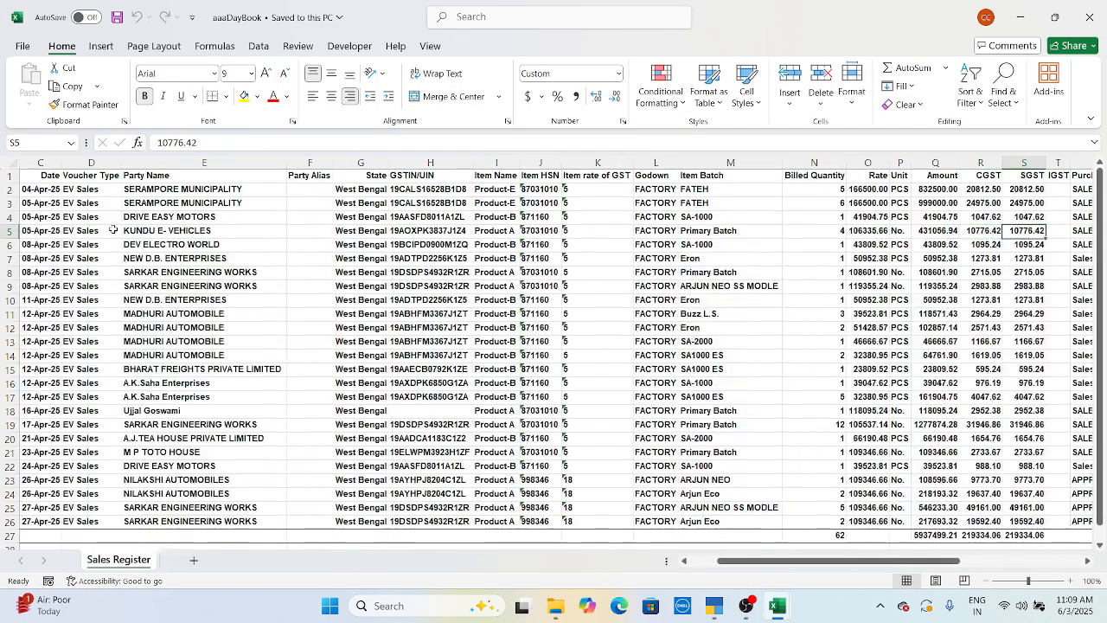
pyautogui.press('Left')
pyautogui.press('Left')
pyautogui.press('Left')
pyautogui.press('Left')
pyautogui.press('Left')
pyautogui.press('Left')
pyautogui.press('Left')
pyautogui.press('Left')
pyautogui.press('Left')
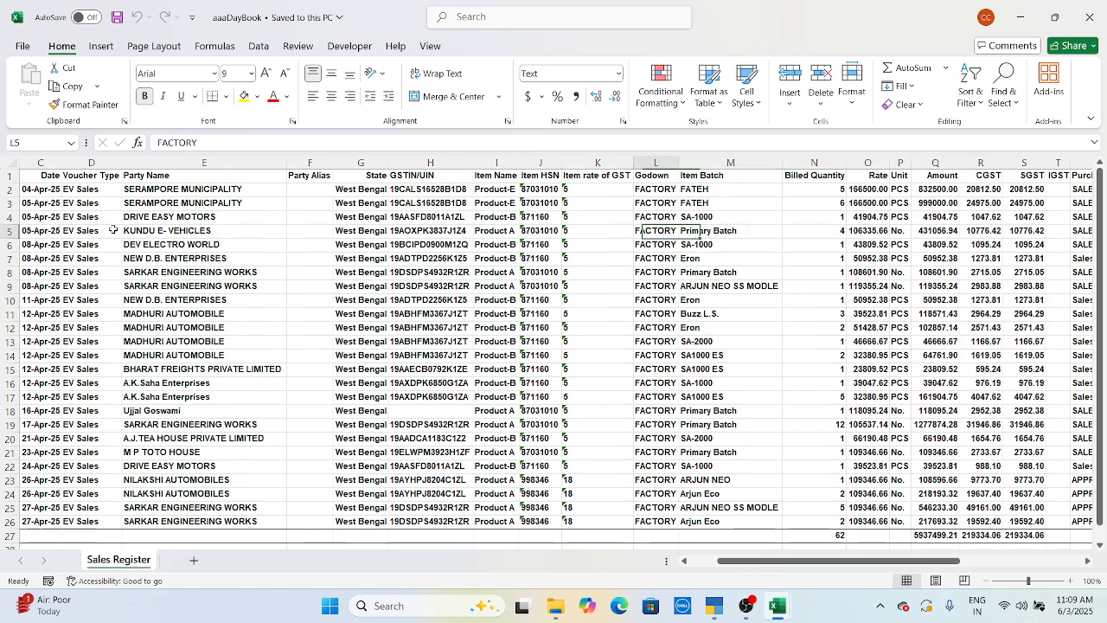
pyautogui.press('Up')
pyautogui.press('Up')
pyautogui.press('Up')
pyautogui.press('Right')
pyautogui.press('Right')
pyautogui.press('Right')
pyautogui.press('Right')
pyautogui.press('Right')
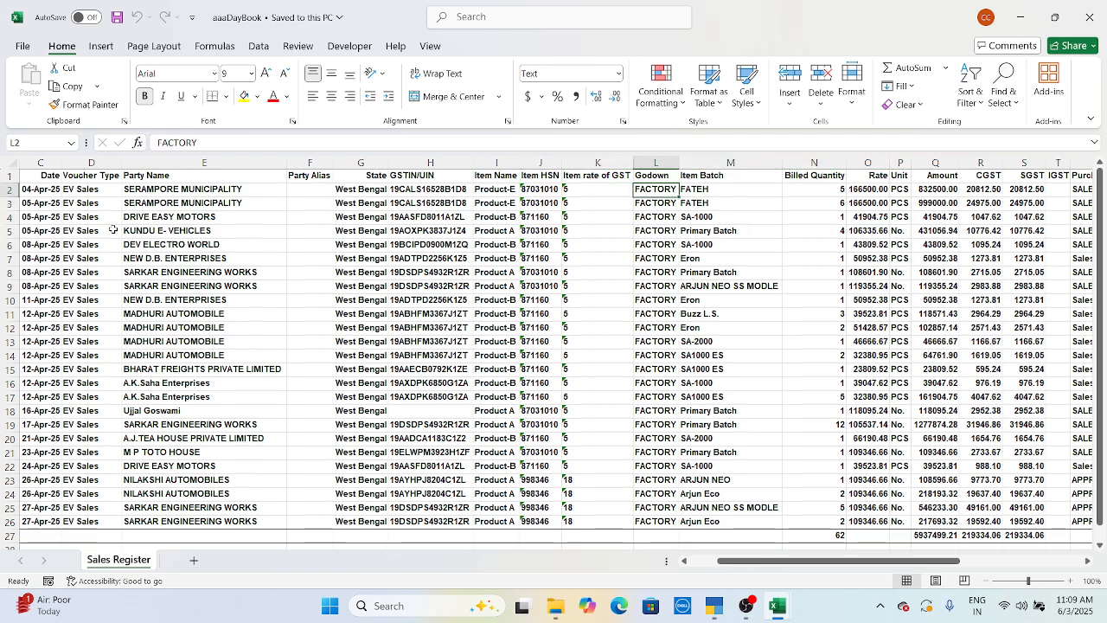
# Examine the CGST, SGST, IGST, sales ledger, narration, transporter, vehicle, distance and waybill columns in the exported Sales Register sheet.
pyautogui.press('Right')
pyautogui.press('Right')
pyautogui.press('Right')
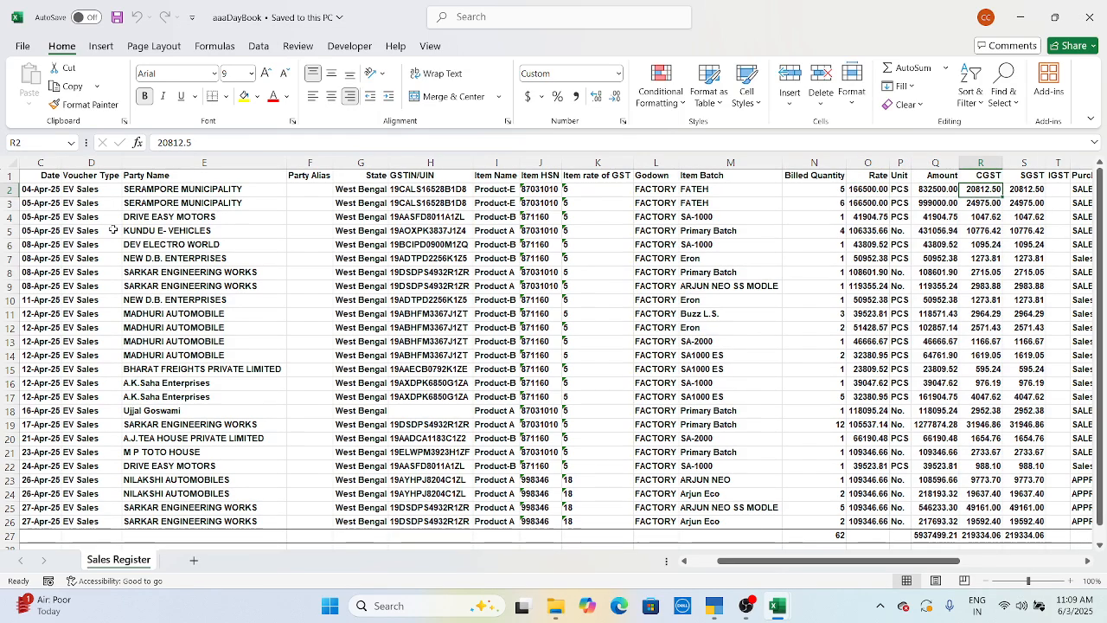
pyautogui.press('Up')
pyautogui.press('Right')
pyautogui.press('Right')
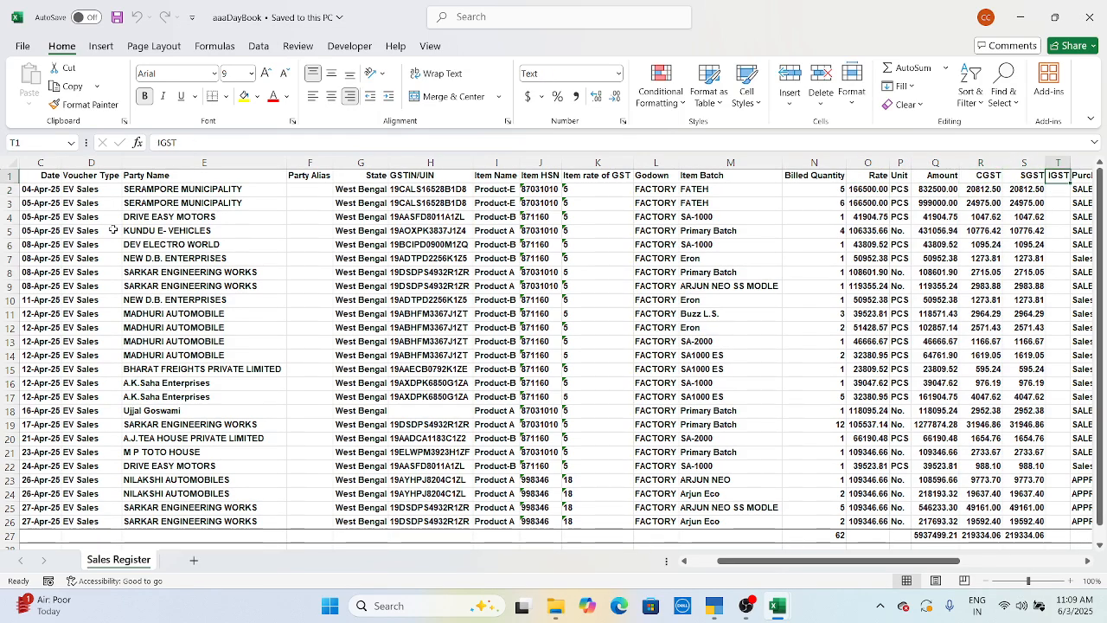
pyautogui.press('Right')
pyautogui.press('Right')
pyautogui.press('Right')
pyautogui.press('Right')
pyautogui.press('Right')
pyautogui.press('Right')
pyautogui.press('Right')
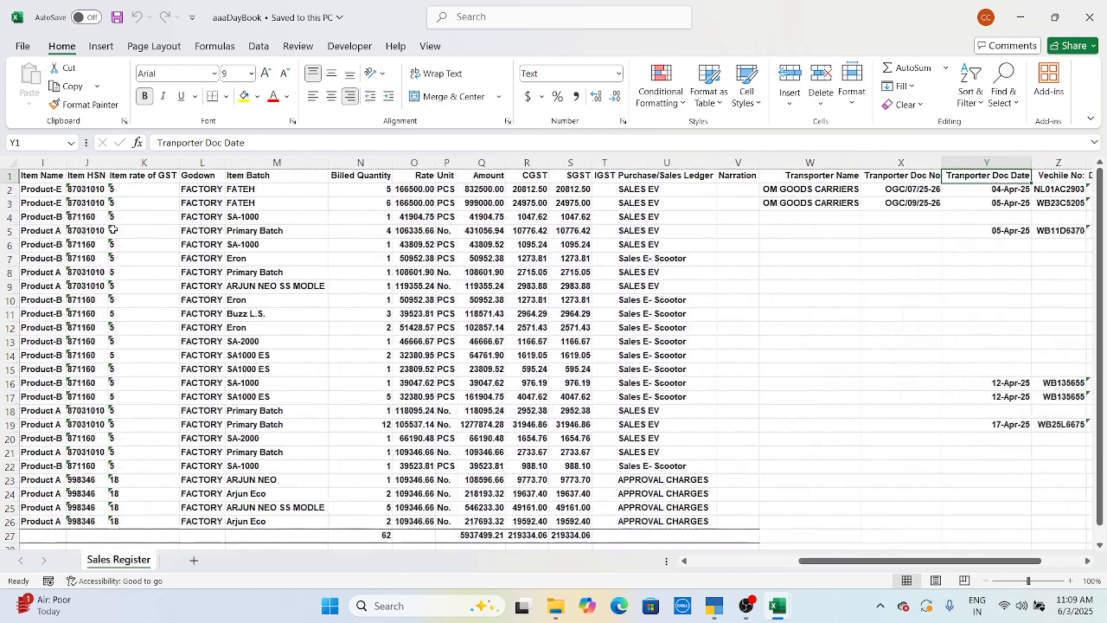
pyautogui.press('Right')
pyautogui.press('Right')
pyautogui.press('Right')
pyautogui.press('Right')
pyautogui.press('Right')
pyautogui.press('Right')
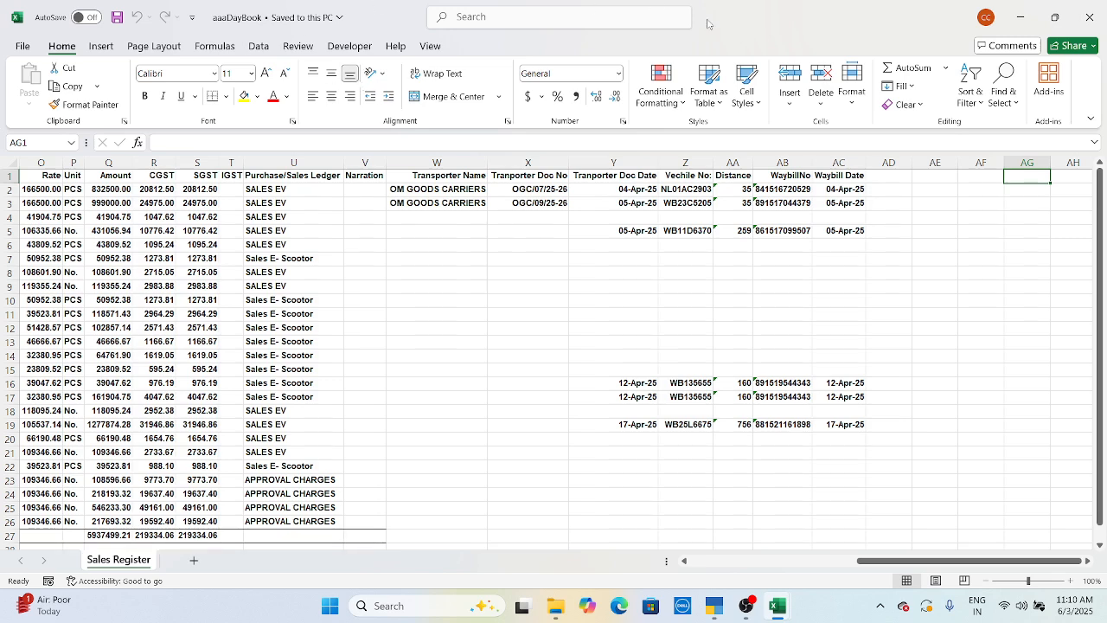
# Switch to TallyPrime, leave the pivot table and reopen April's list of sales vouchers from the Sales Register.
pyautogui.click(1021, 19)
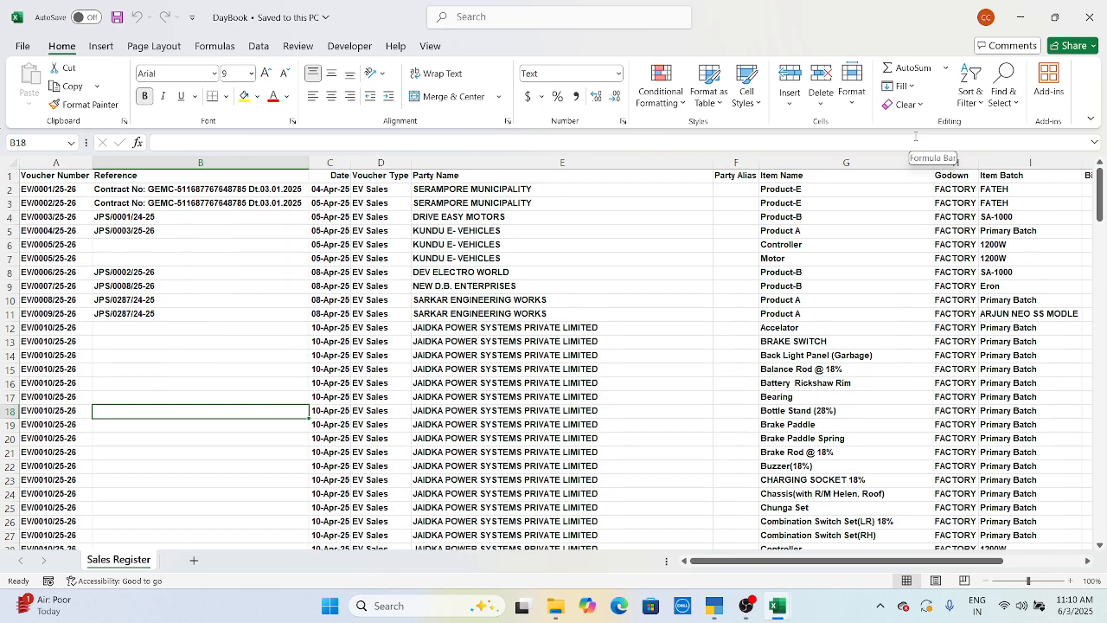
pyautogui.click(717, 608)
pyautogui.press('Escape')
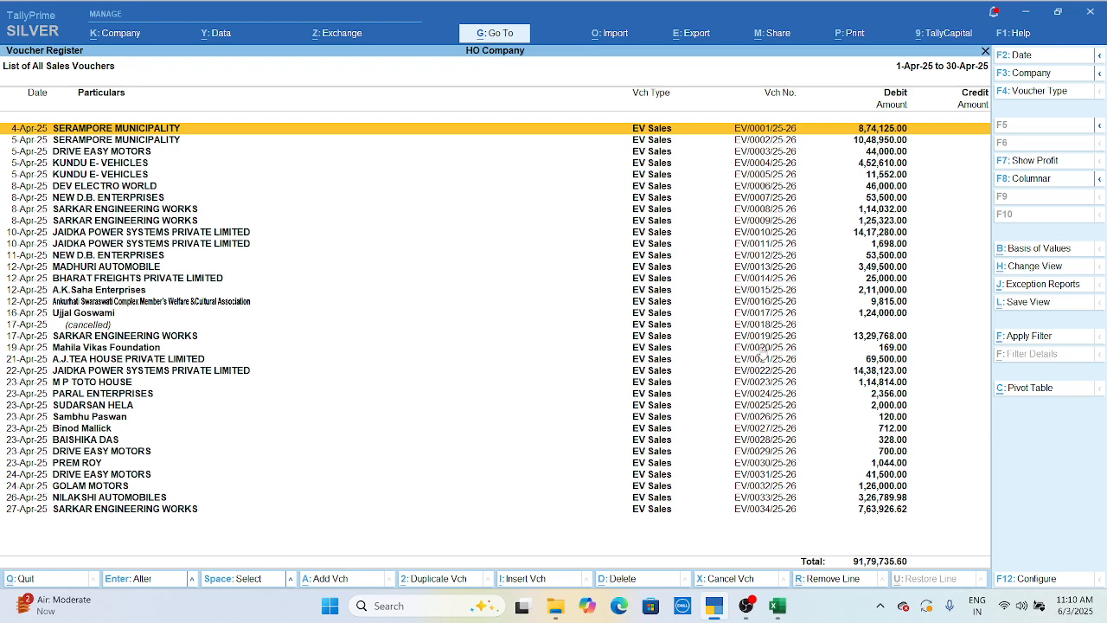
pyautogui.press('Escape')
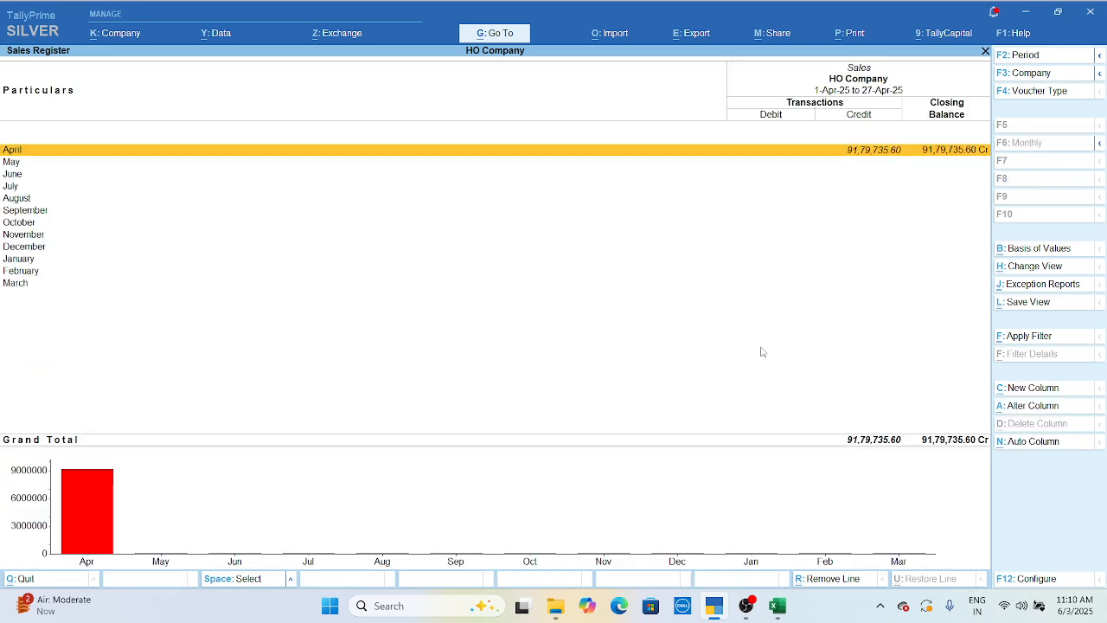
pyautogui.press('Return')
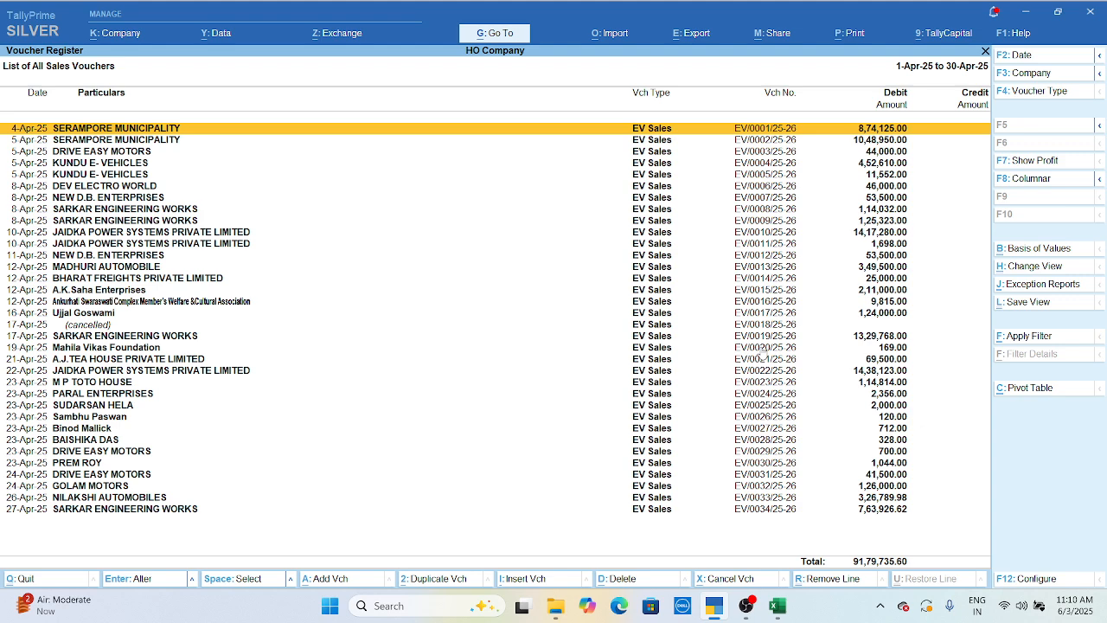
# Start a new Pivot Table from the sales voucher list and remove Product-B from its stock item selection.
pyautogui.click(1014, 394)
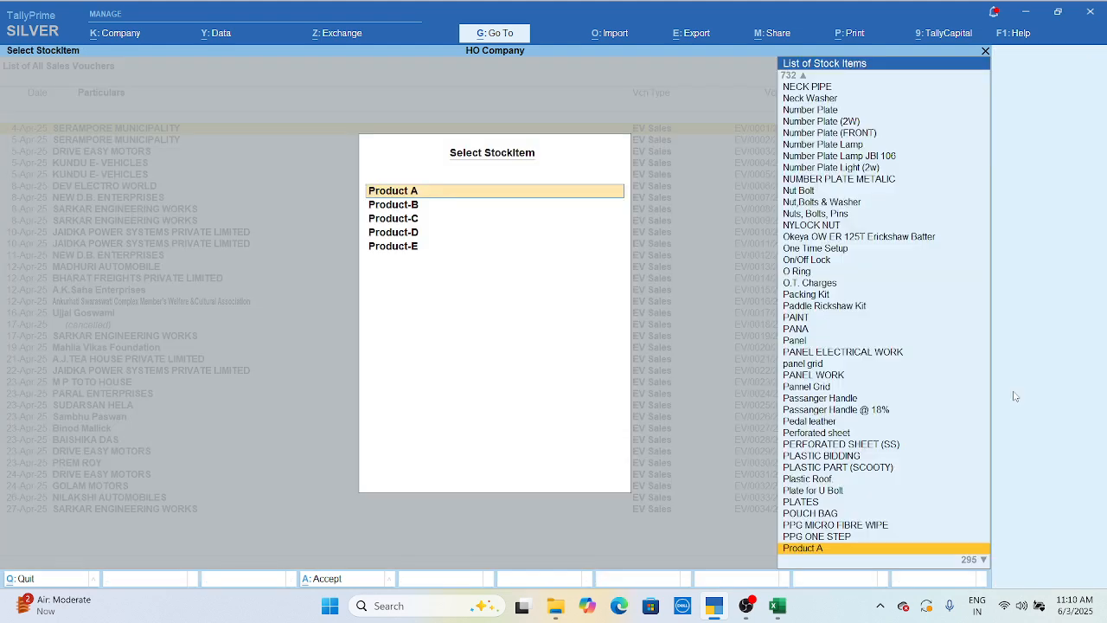
pyautogui.press('Return')
pyautogui.write('End')
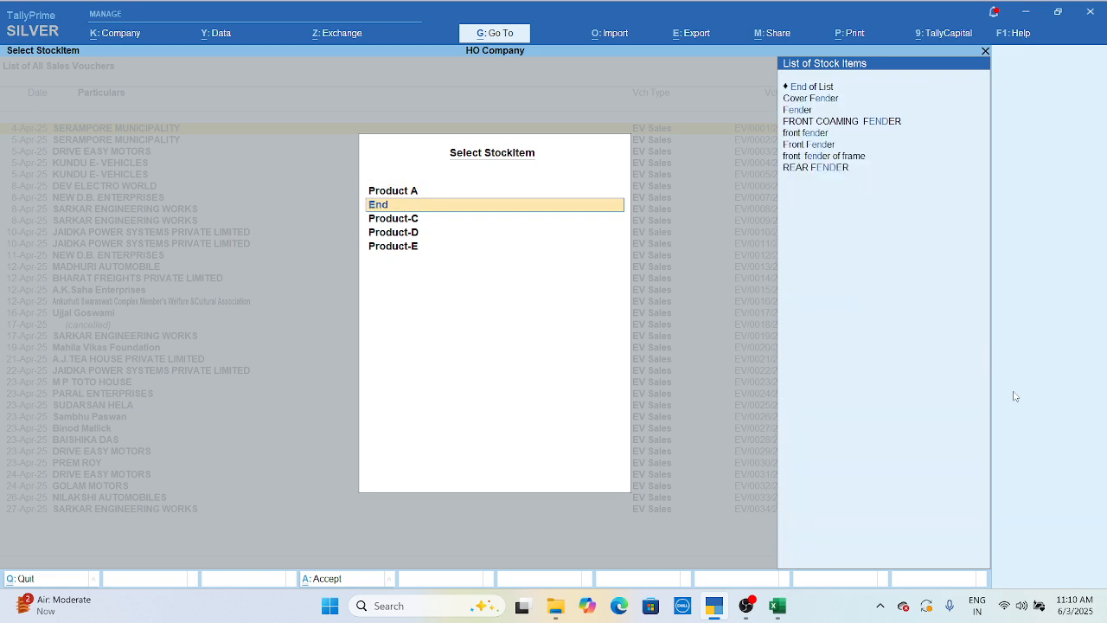
pyautogui.press('Down')
pyautogui.press('Down')
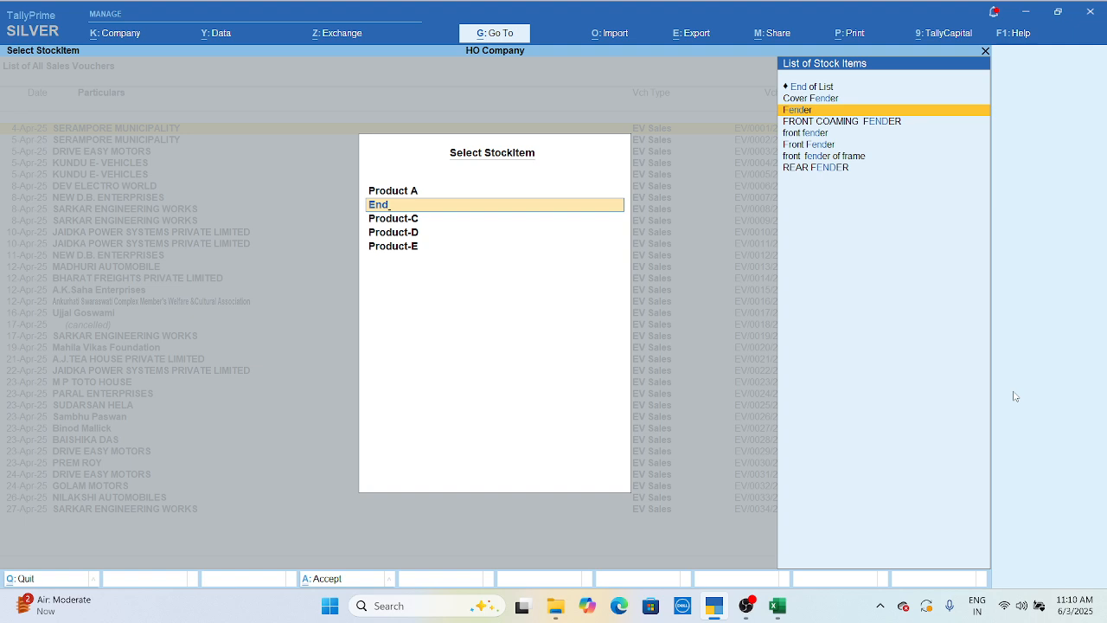
pyautogui.press('Up')
pyautogui.press('Up')
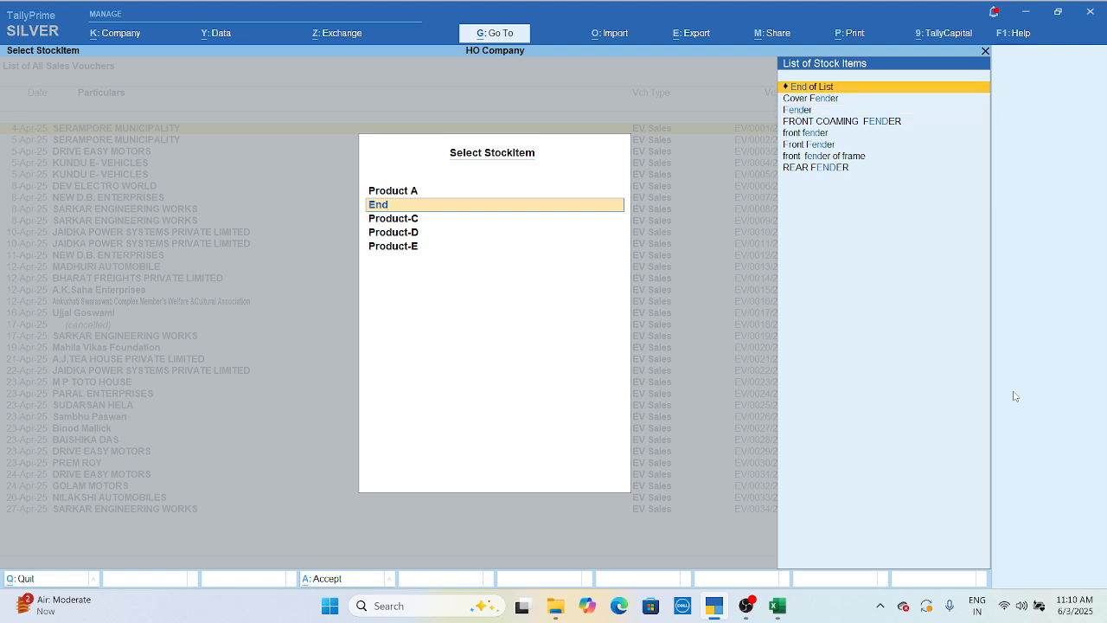
pyautogui.press('Return')
pyautogui.press('Return')
pyautogui.press('Return')
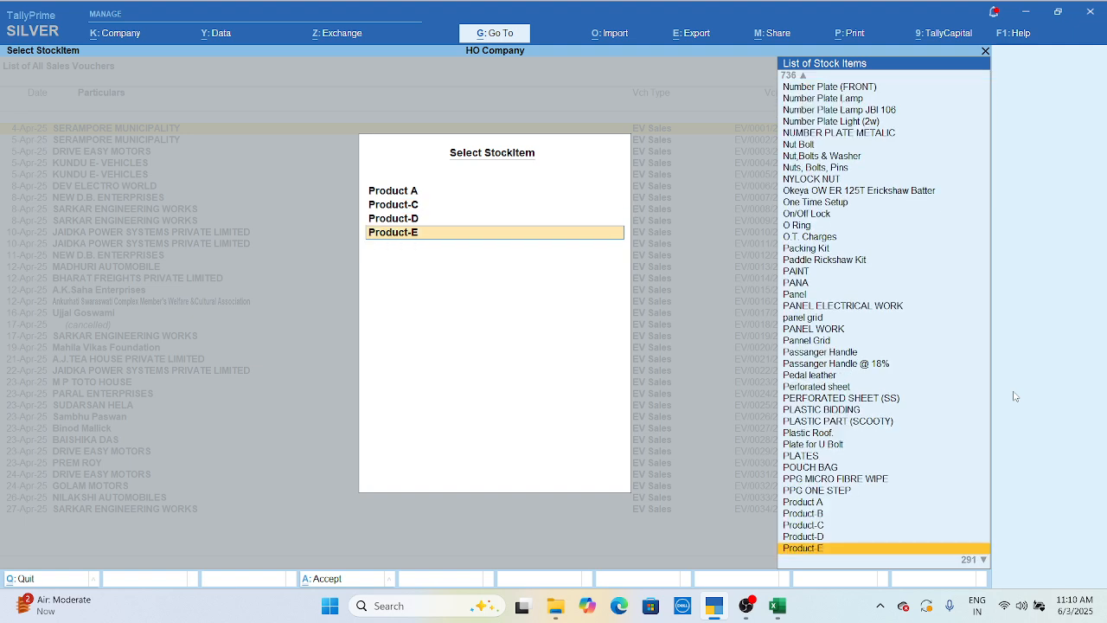
# Remove Product-E from the stock item selection and accept the remaining Product A, Product-C and Product-D filter.
pyautogui.write('End')
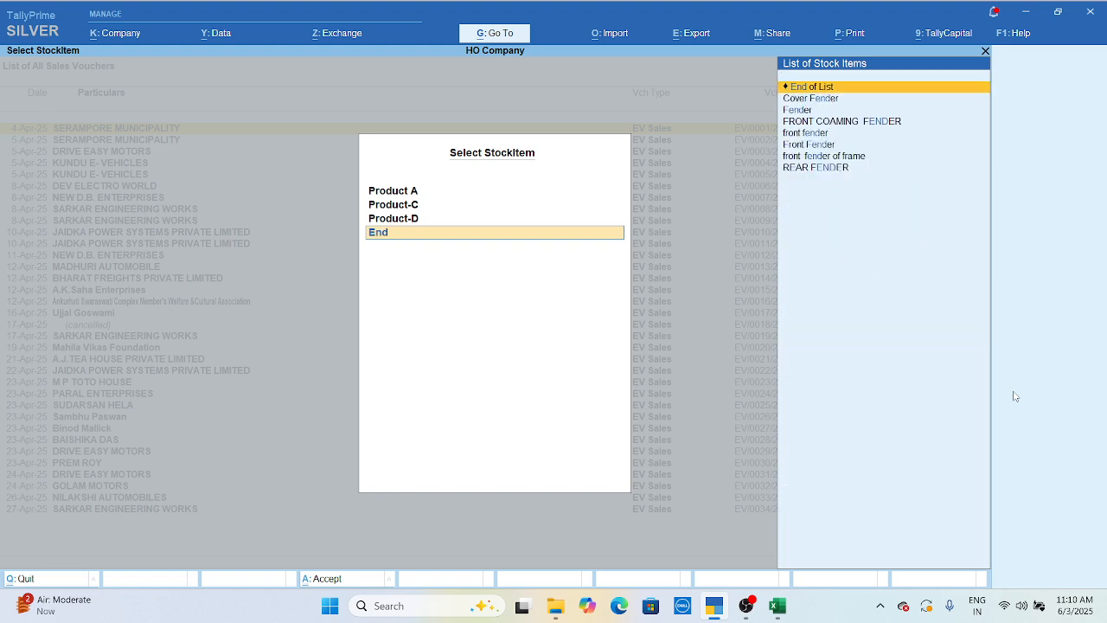
pyautogui.press('Return')
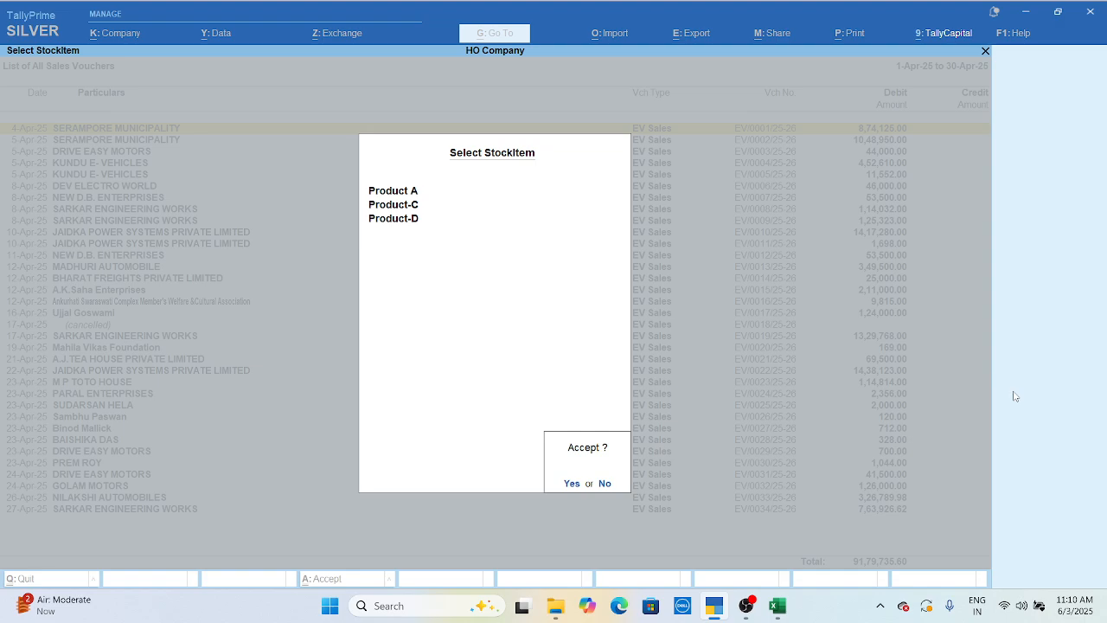
pyautogui.press('Return')
# Examine the filtered voucher register's columns from the reference through to the waybill date.
pyautogui.press('Right')
pyautogui.press('Right')
pyautogui.press('Right')
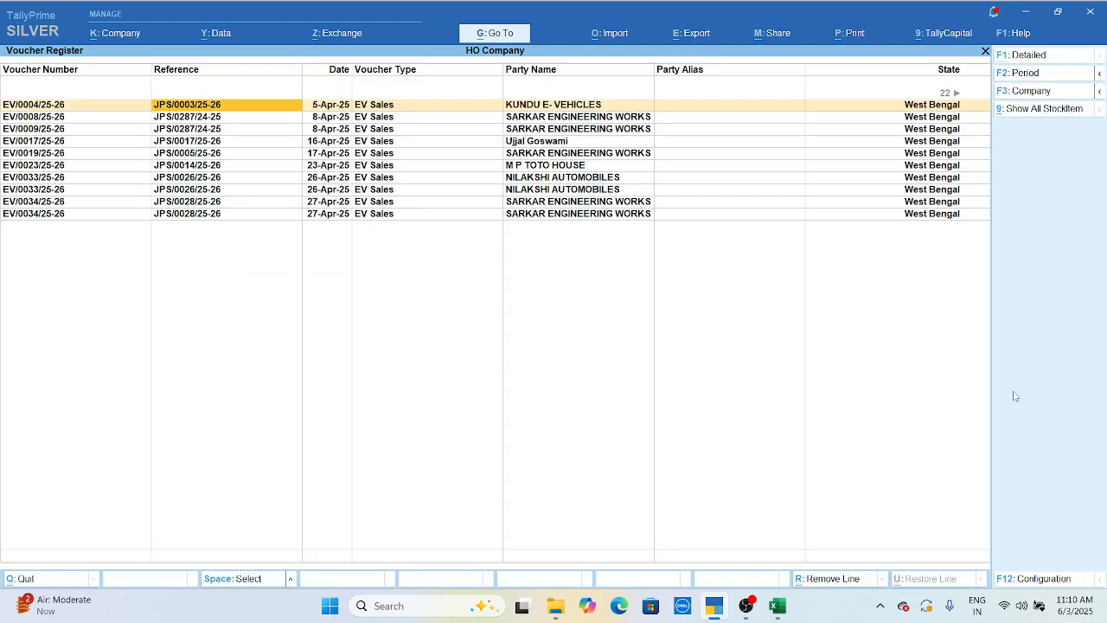
pyautogui.press('Right')
pyautogui.press('Right')
pyautogui.press('Right')
pyautogui.press('Right')
pyautogui.press('Right')
pyautogui.press('Right')
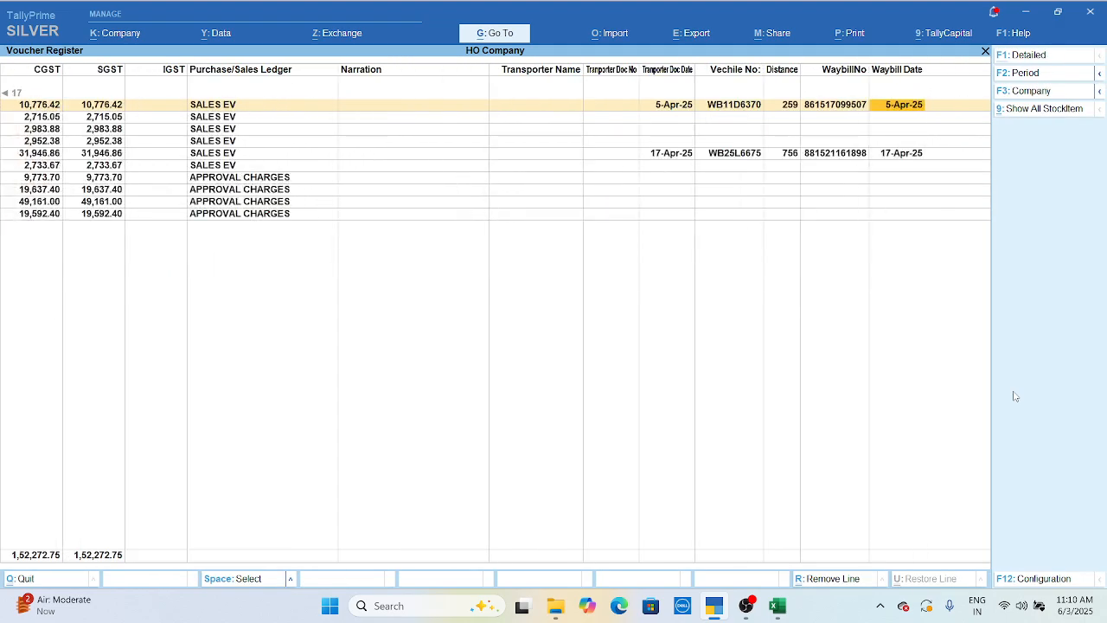
# Set Show Waybill & Transport Details to No in the pivot table configuration and accept it.
pyautogui.click(1043, 580)
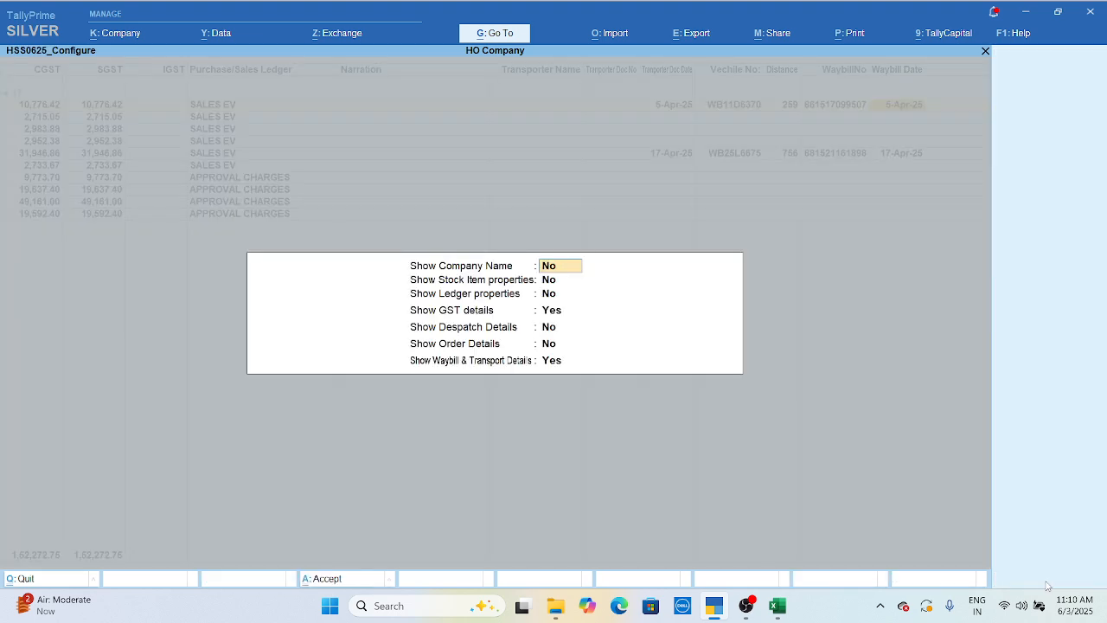
pyautogui.press('Down')
pyautogui.press('Down')
pyautogui.press('Down')
pyautogui.press('Down')
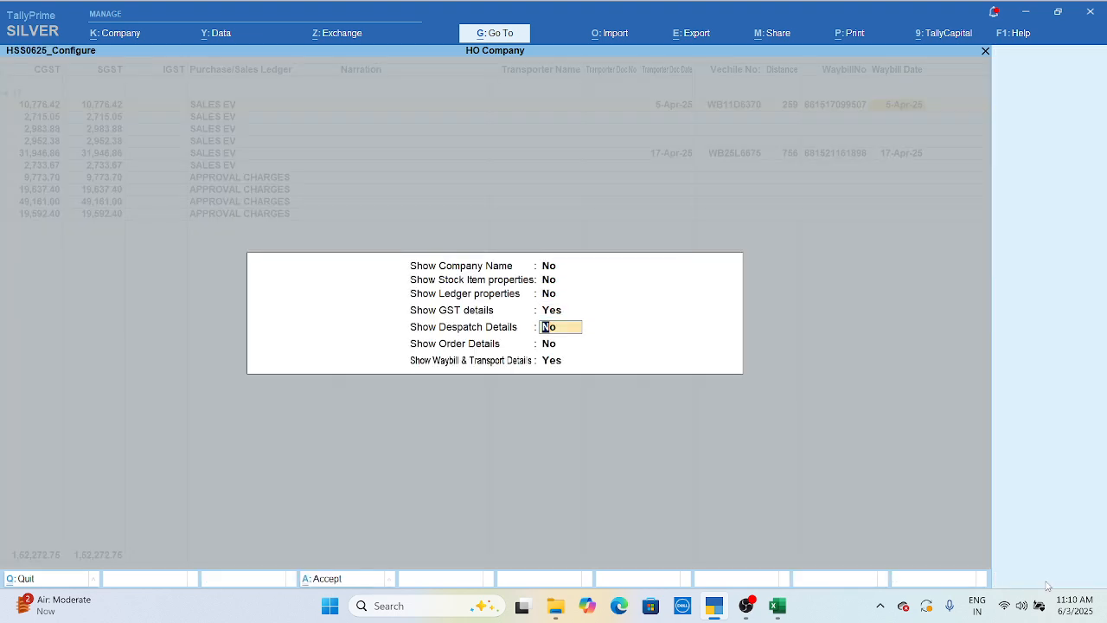
pyautogui.press('Down')
pyautogui.press('Down')
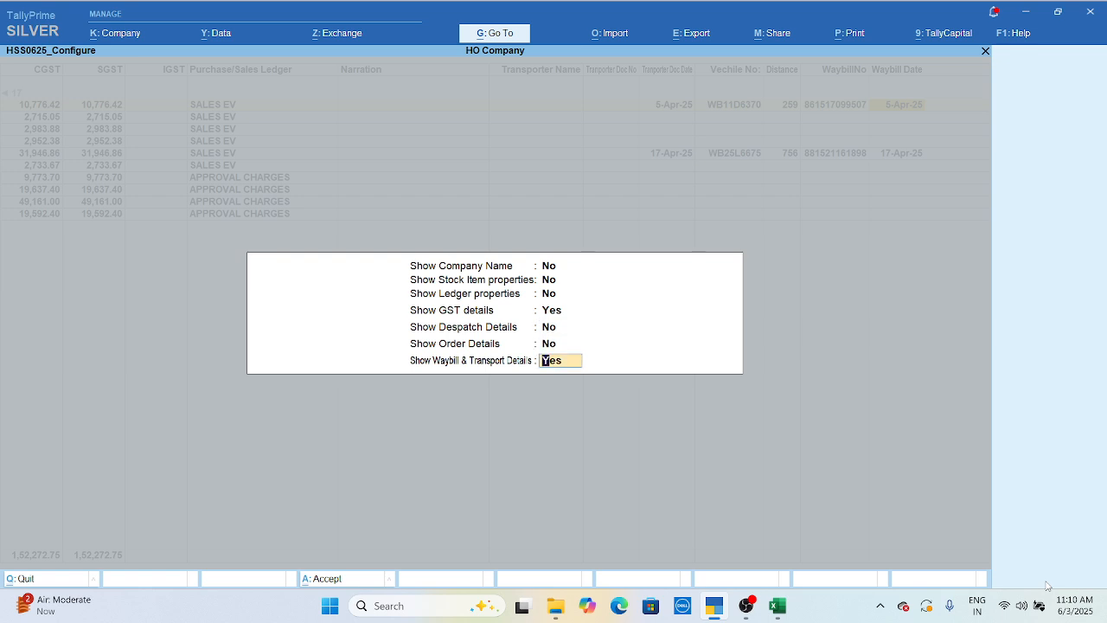
pyautogui.write('n')
pyautogui.press('Return')
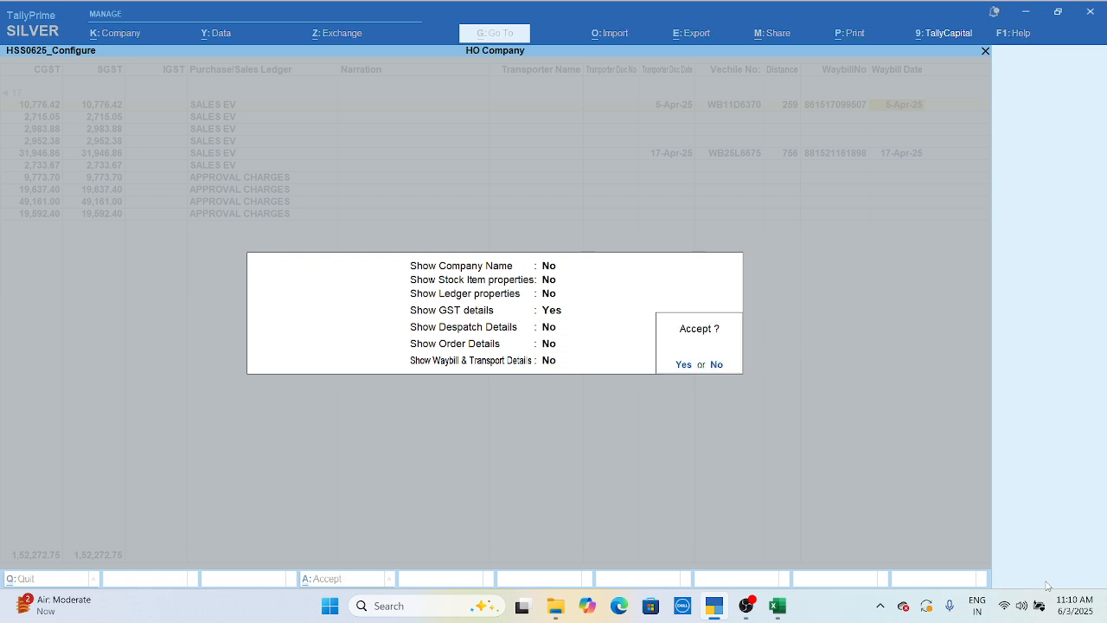
pyautogui.press('Return')
# Examine the reconfigured register's item batch, quantity, rate, amount, tax, ledger and narration columns.
pyautogui.press('Right')
pyautogui.press('Right')
pyautogui.press('Right')
pyautogui.press('Right')
pyautogui.press('Right')
pyautogui.press('Right')
pyautogui.press('Right')
pyautogui.press('Right')
pyautogui.press('Right')
pyautogui.press('Right')
pyautogui.press('Right')
pyautogui.press('Right')
pyautogui.press('Right')
pyautogui.press('Right')
pyautogui.press('Right')
pyautogui.press('Right')
pyautogui.press('Right')
pyautogui.press('Right')
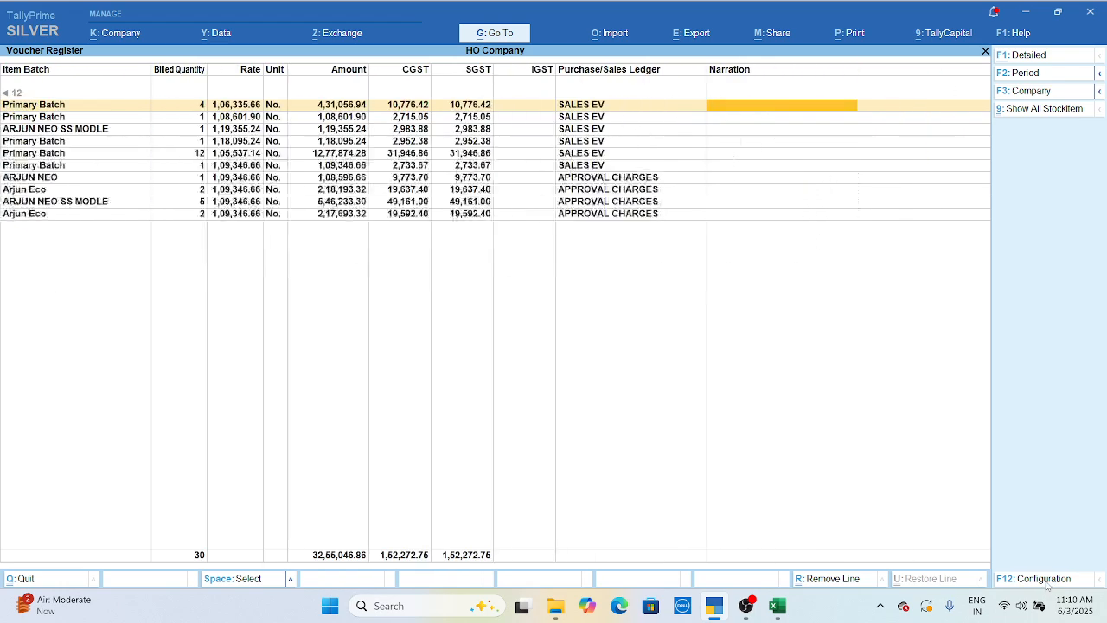
pyautogui.press('Left')
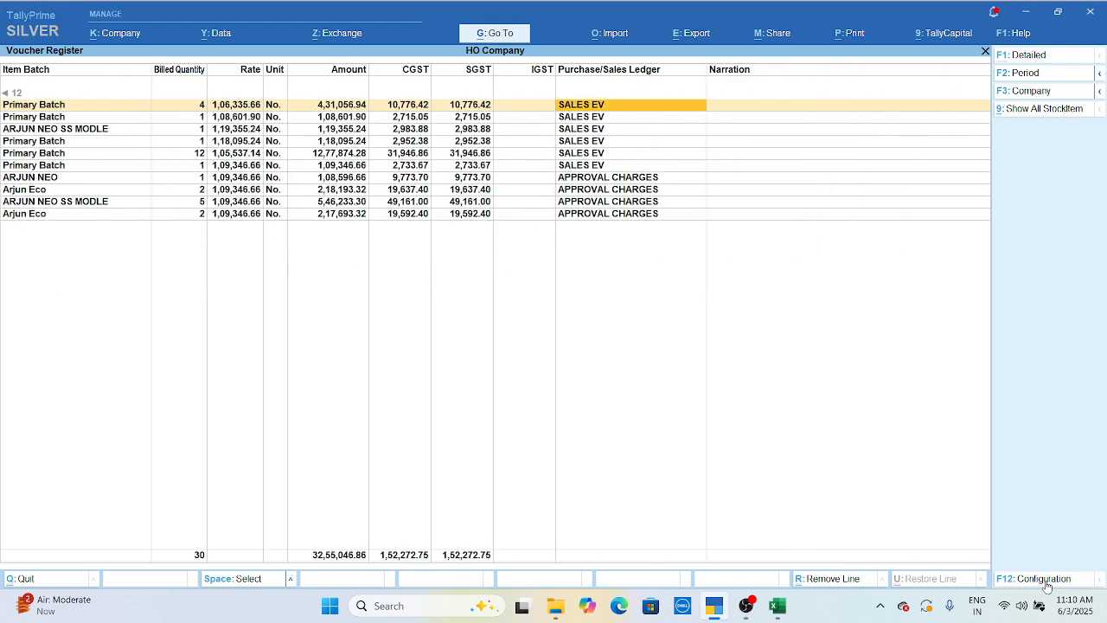
pyautogui.press('Home')
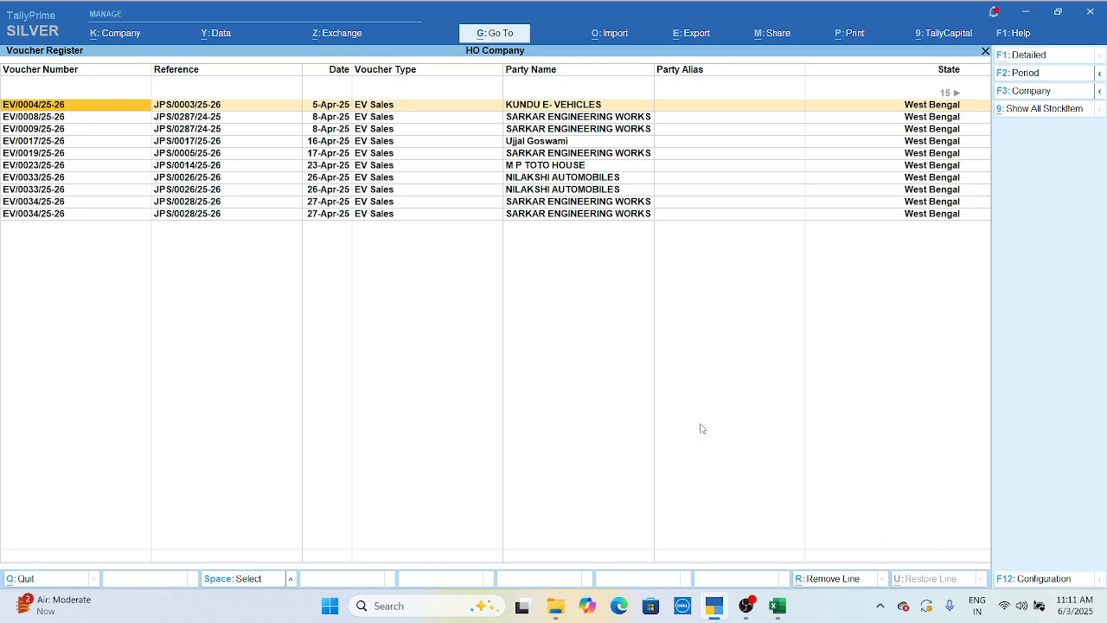
# Close the pivot table and the sales voucher list to return to the monthly Sales Register summary.
pyautogui.press('Escape')
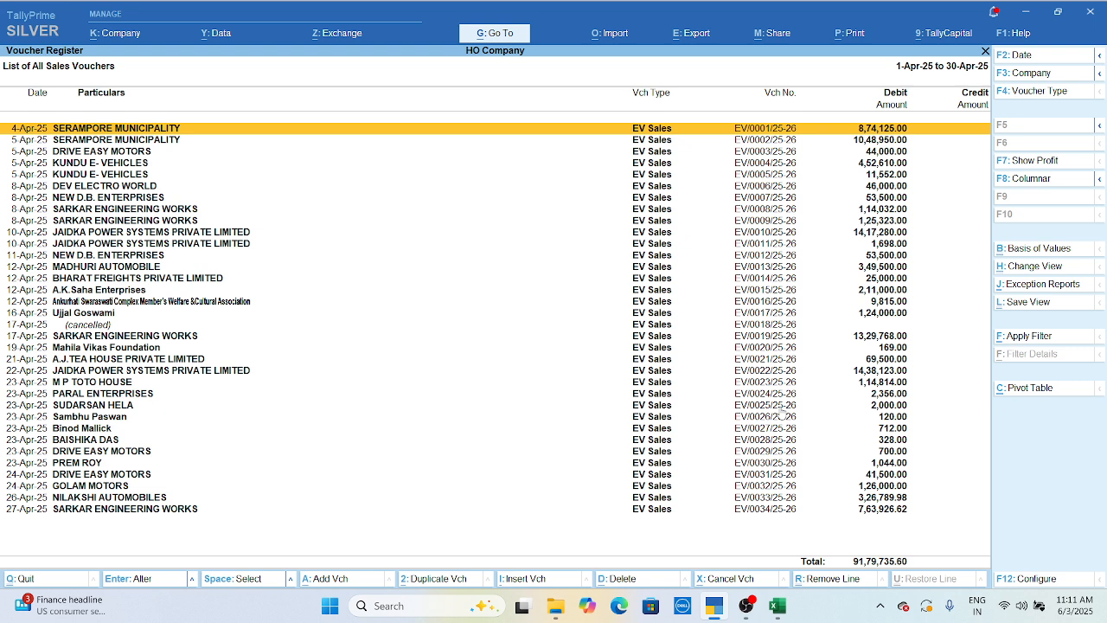
pyautogui.press('Down')
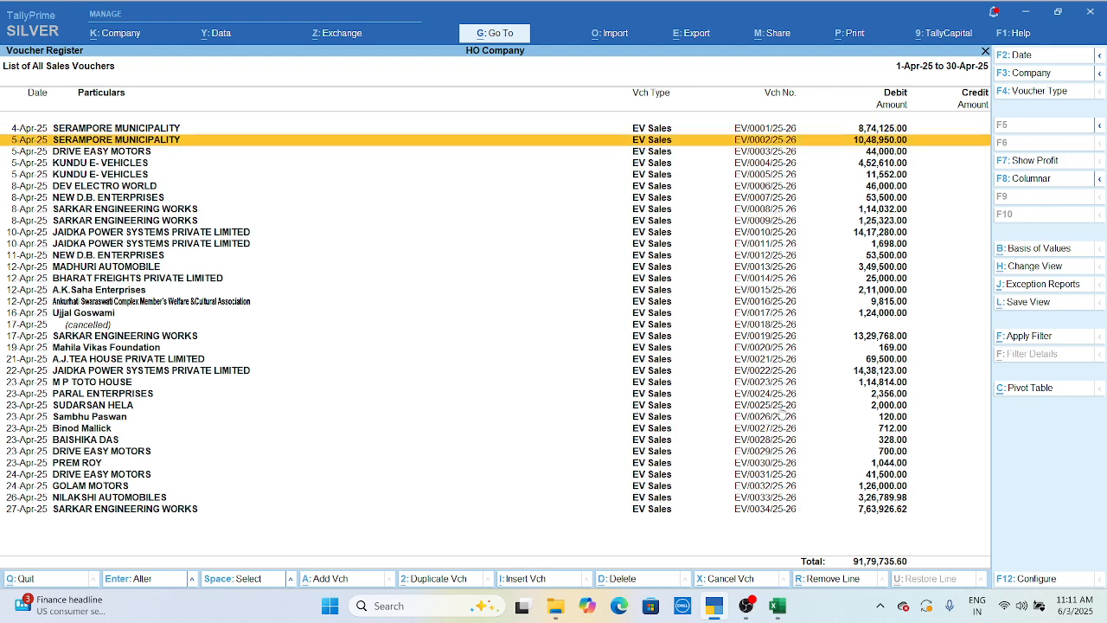
pyautogui.press('Escape')
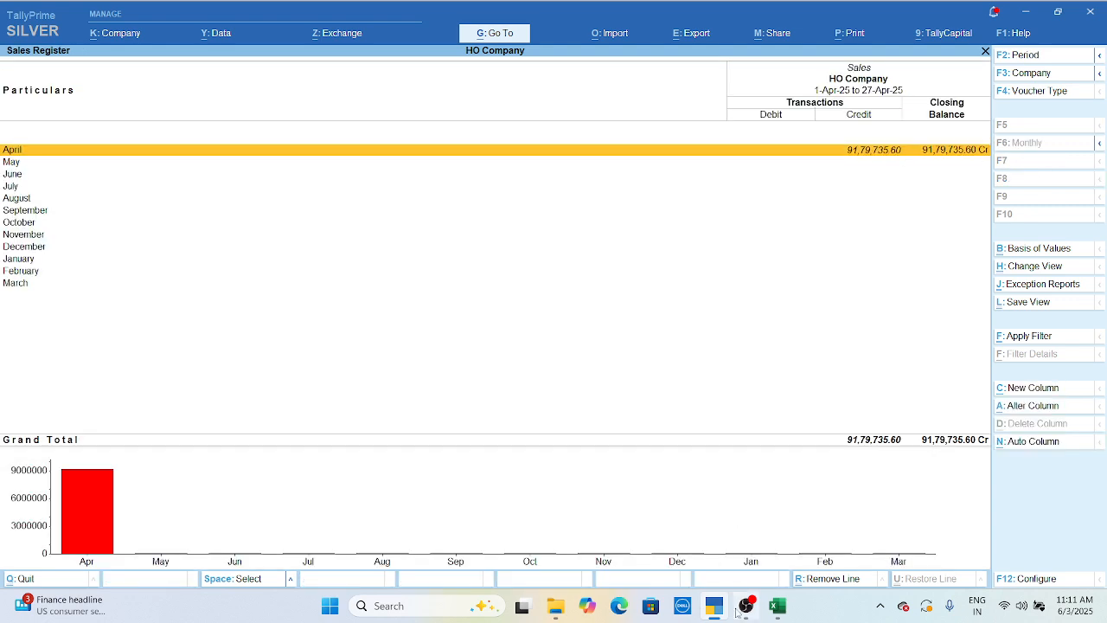
pyautogui.click(736, 613)
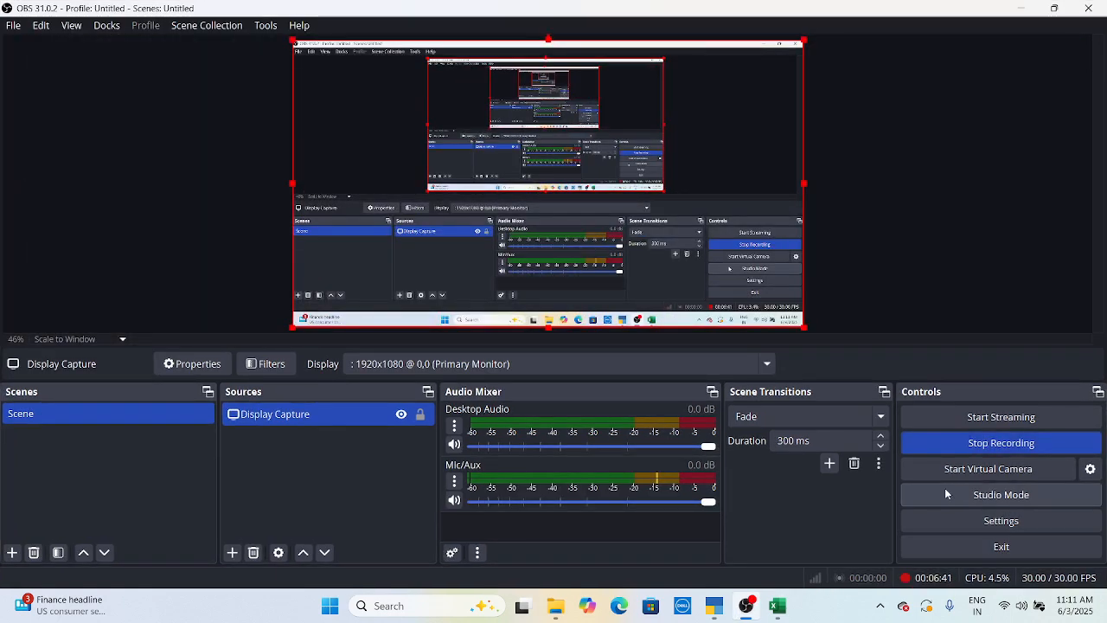